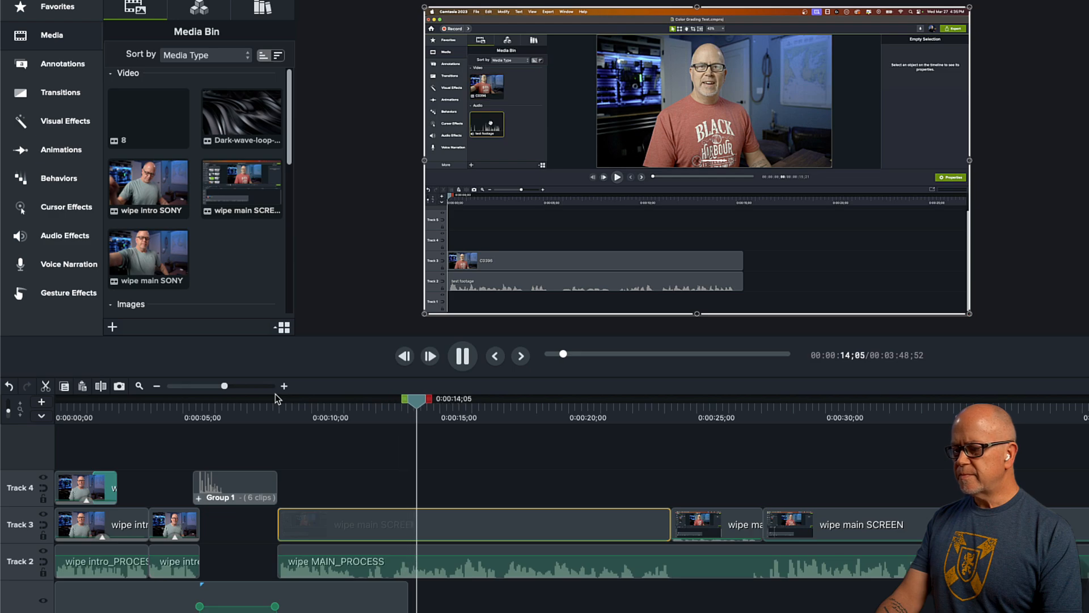
- Add a Custom animation to the first wipe main SCREEN clip on Track 3, ending at 0:00:14;36
{"action": "key", "text": "space"}
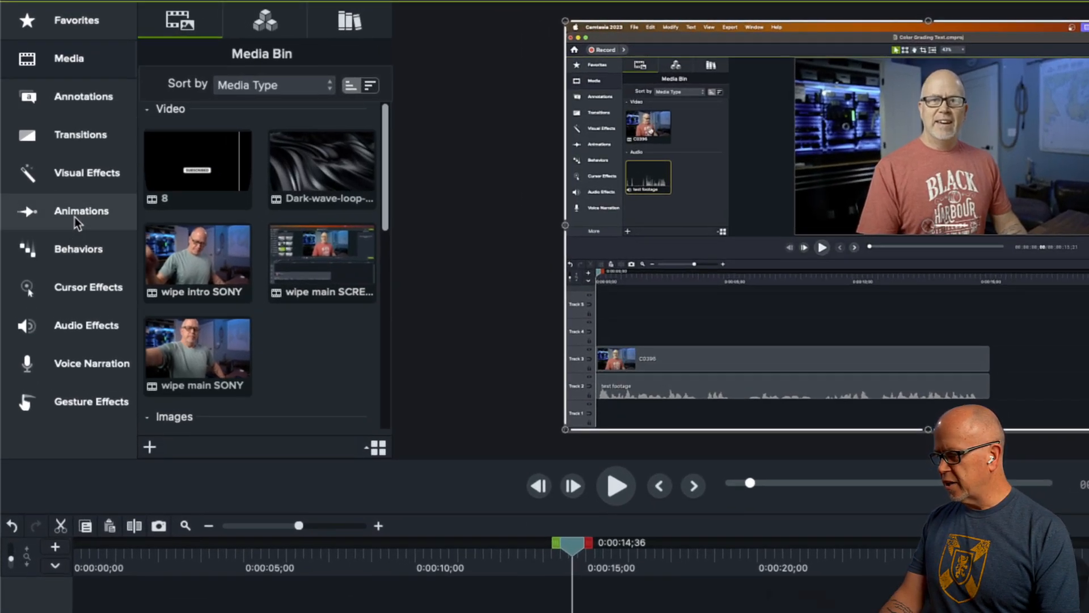
{"action": "left_click", "coordinate": [86, 207]}
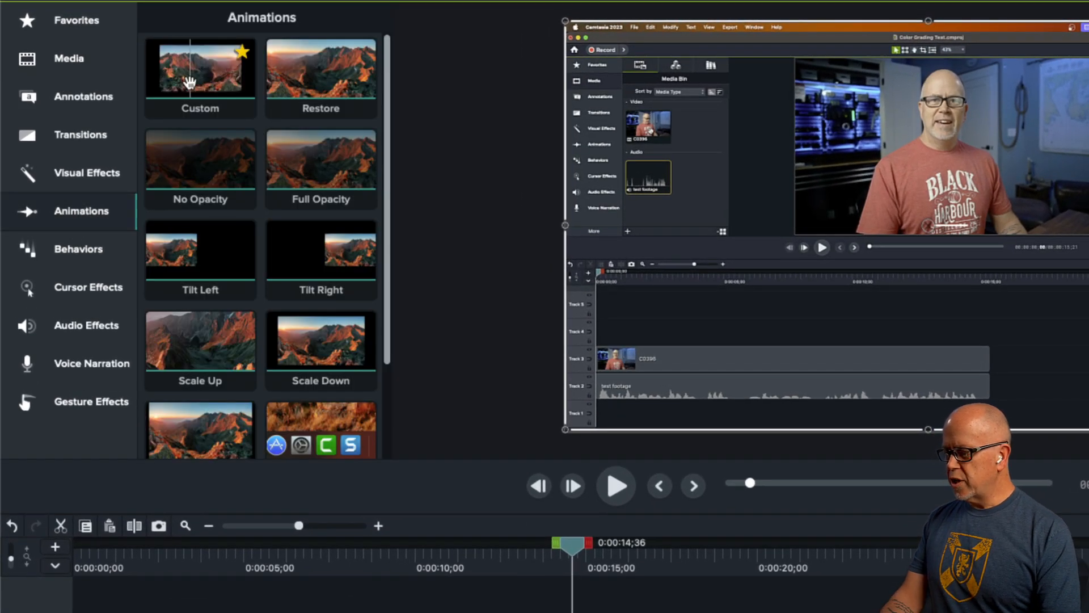
{"action": "left_click_drag", "start_coordinate": [196, 85], "coordinate": [570, 425]}
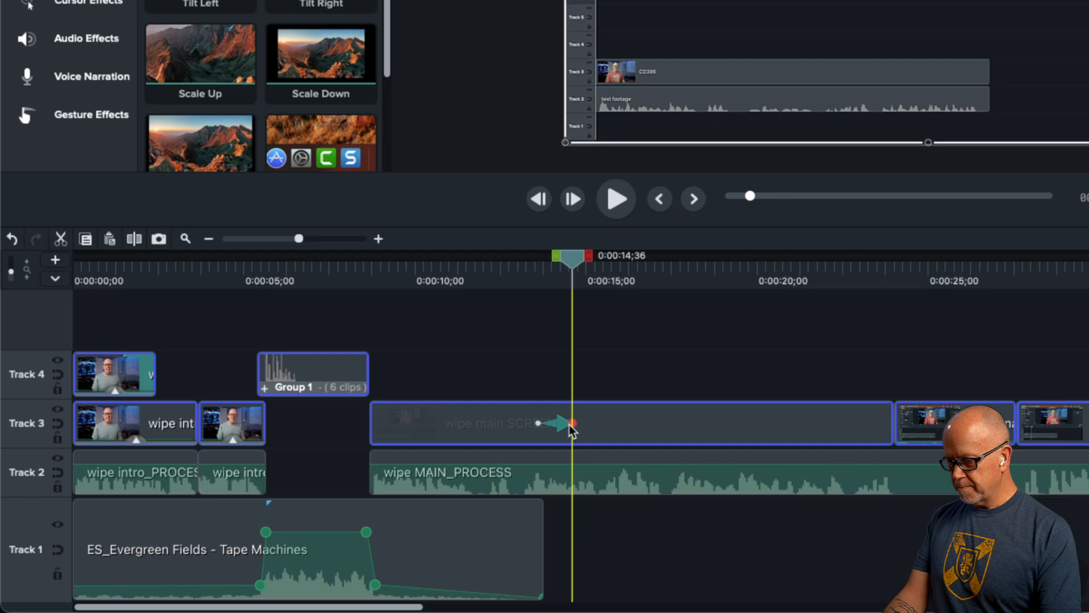
- Scrub and play the timeline from just before the new animation on Track 3 to about 0:00:15;12
{"action": "left_click", "coordinate": [532, 272]}
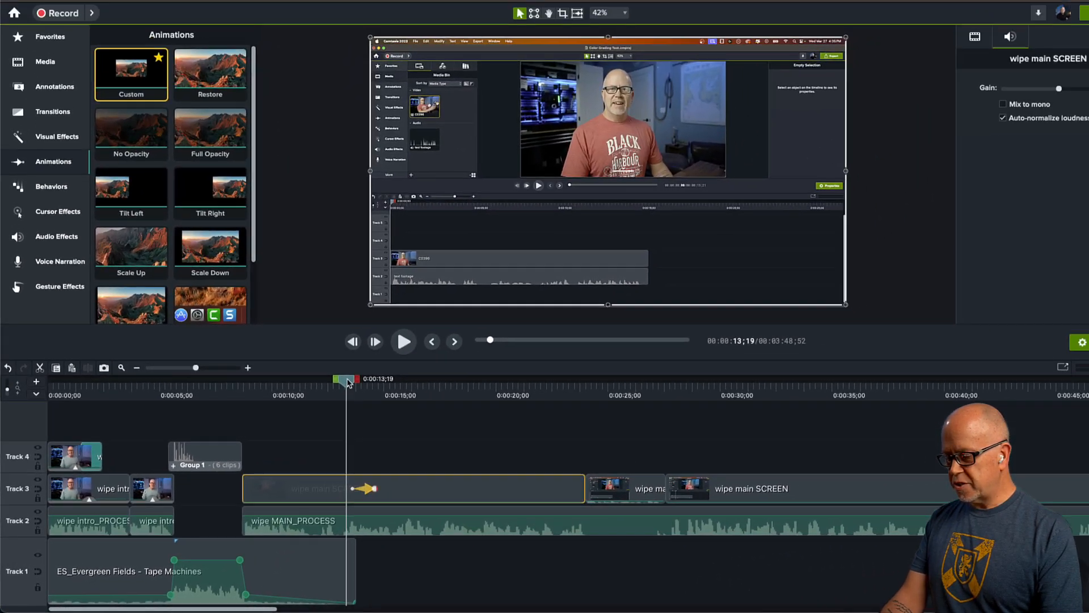
{"action": "mouse_move", "coordinate": [494, 291]}
{"action": "left_mouse_down"}
{"action": "mouse_move", "coordinate": [521, 293]}
{"action": "mouse_move", "coordinate": [500, 292]}
{"action": "left_mouse_up"}
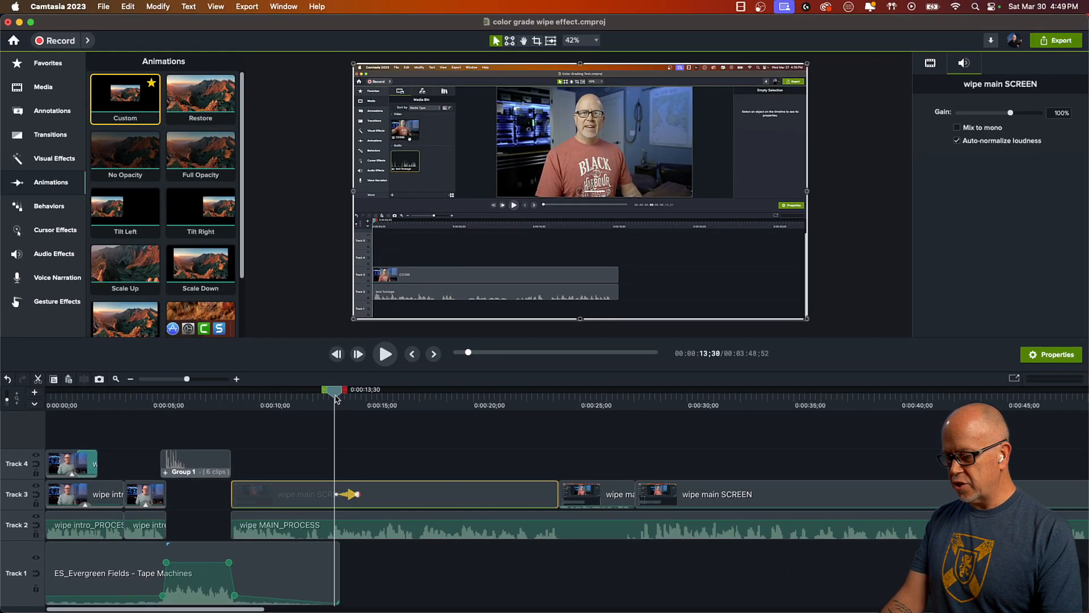
{"action": "mouse_move", "coordinate": [336, 398]}
{"action": "left_mouse_down"}
{"action": "mouse_move", "coordinate": [348, 400]}
{"action": "mouse_move", "coordinate": [338, 402]}
{"action": "left_mouse_up"}
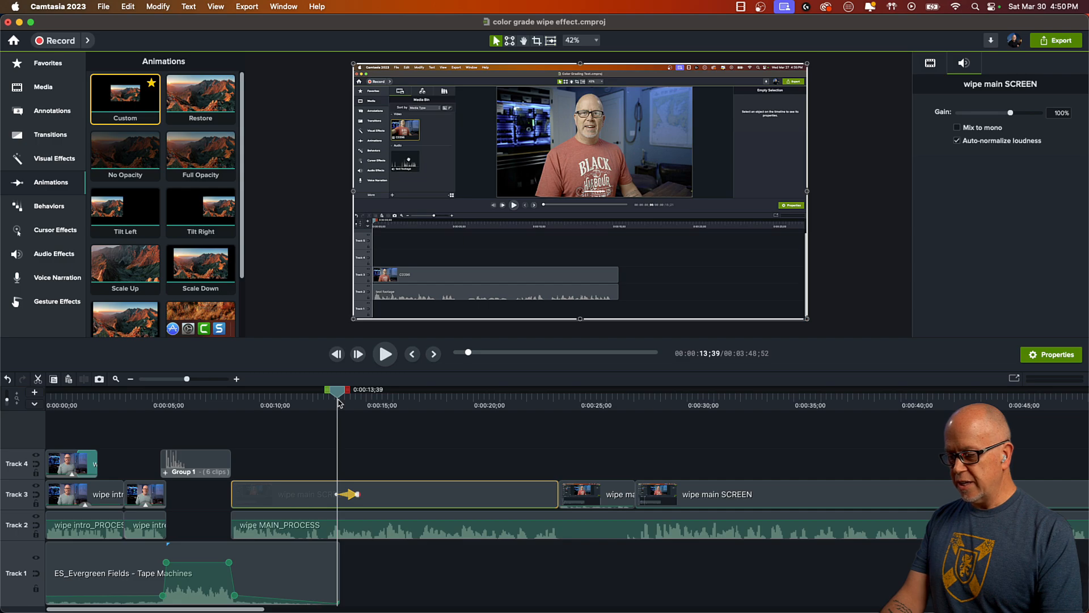
{"action": "key", "text": "space"}
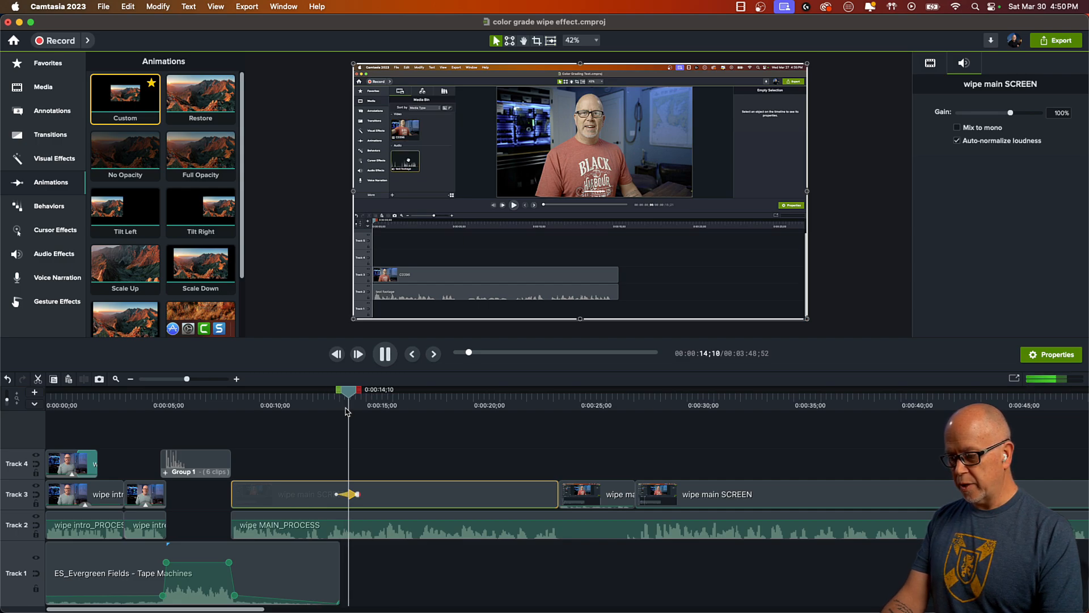
{"action": "key", "text": "space"}
{"action": "left_click_drag", "start_coordinate": [365, 395], "coordinate": [370, 396]}
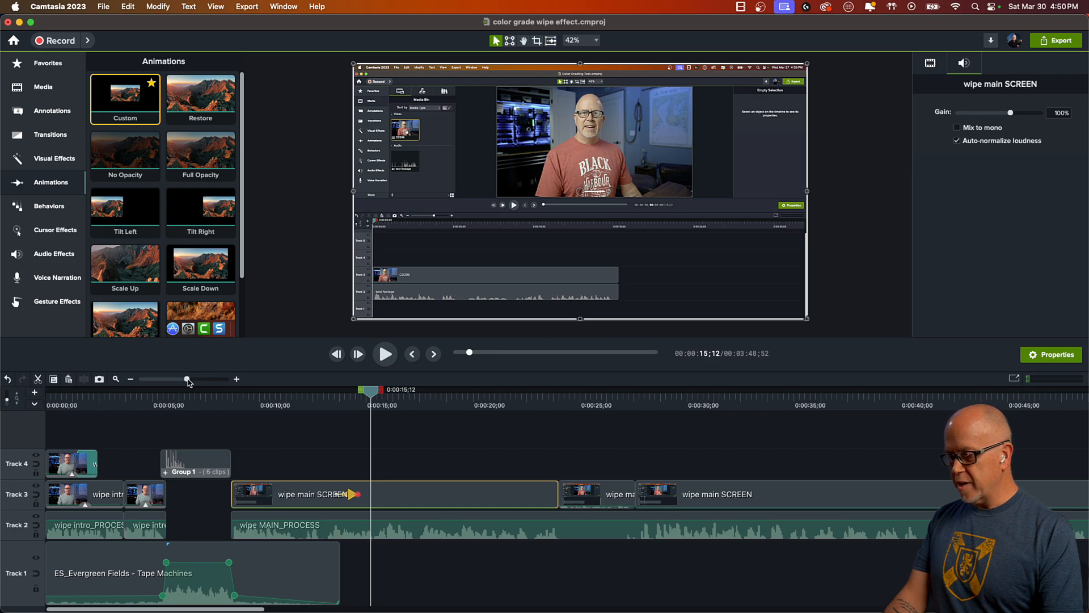
- Inspect the animation arrow at a larger timeline scale, with the playhead before it and at its start point, 0:00:13;36
{"action": "left_click_drag", "start_coordinate": [187, 379], "coordinate": [193, 379]}
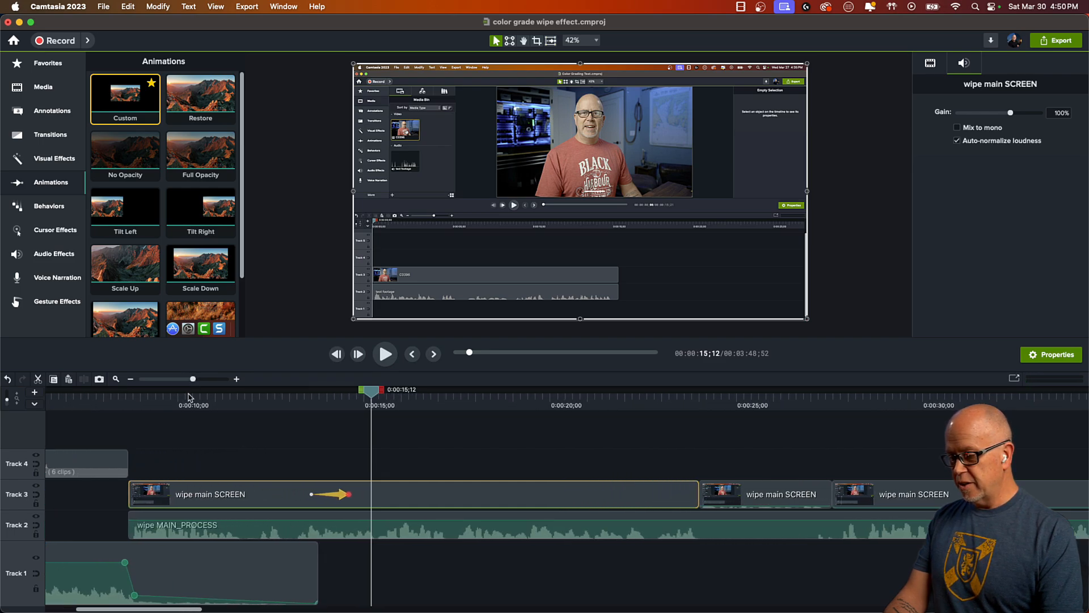
{"action": "left_click", "coordinate": [312, 499]}
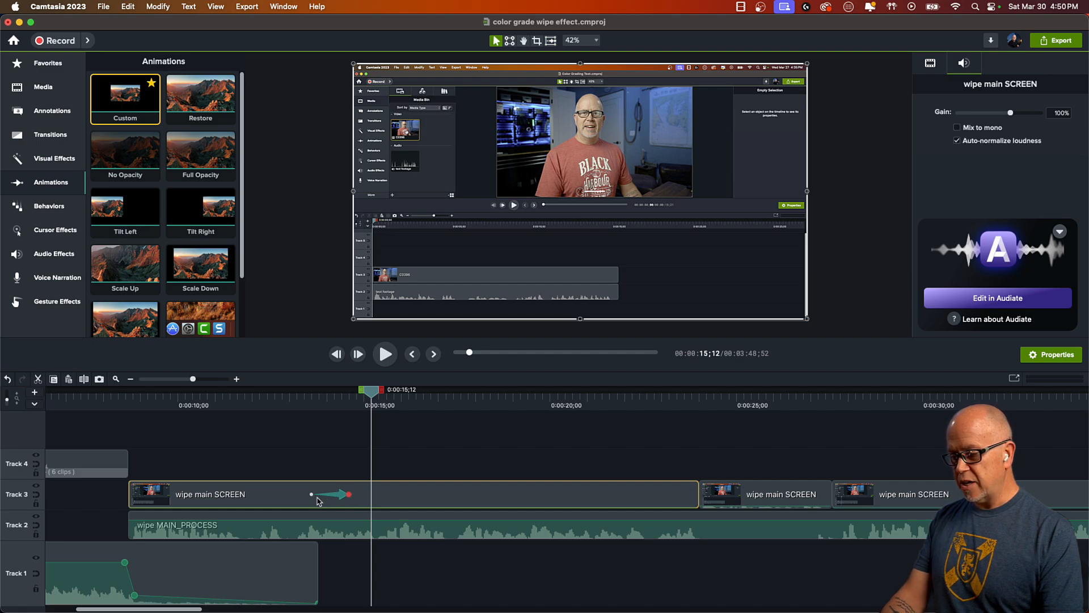
{"action": "left_click", "coordinate": [297, 401]}
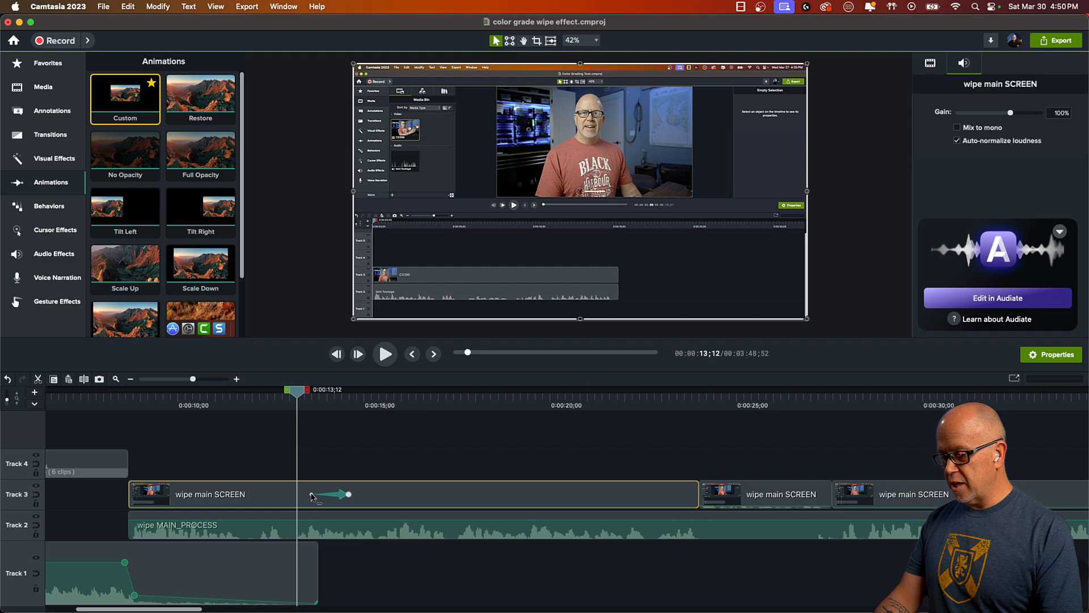
{"action": "left_click", "coordinate": [312, 497]}
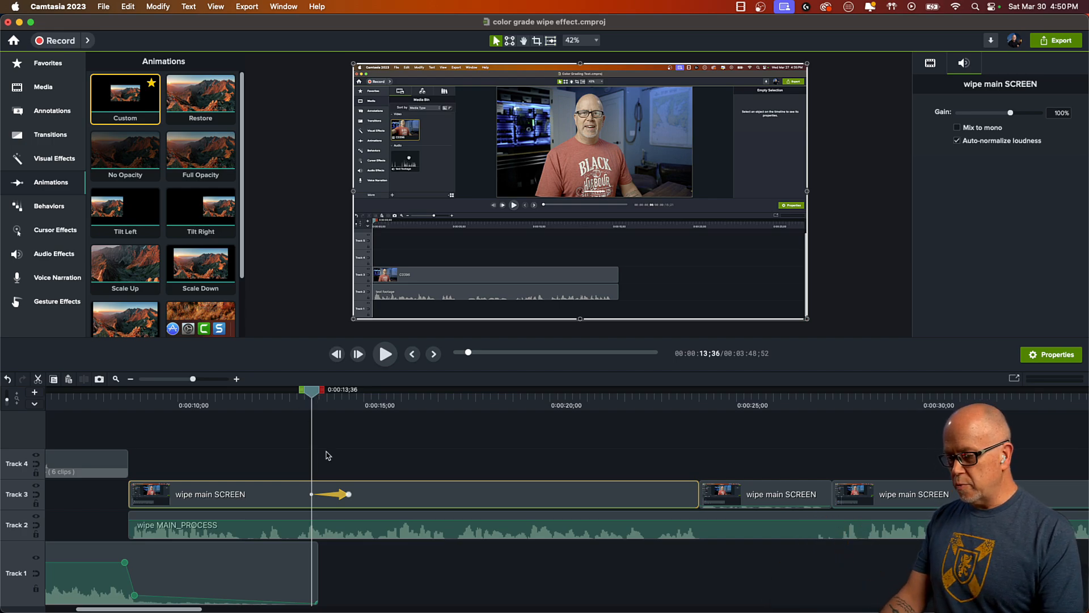
- At the animation's end point, enlarge the screen clip on the canvas to about 59.1% scale, anchored at its upper-left corner
{"action": "left_click", "coordinate": [349, 495]}
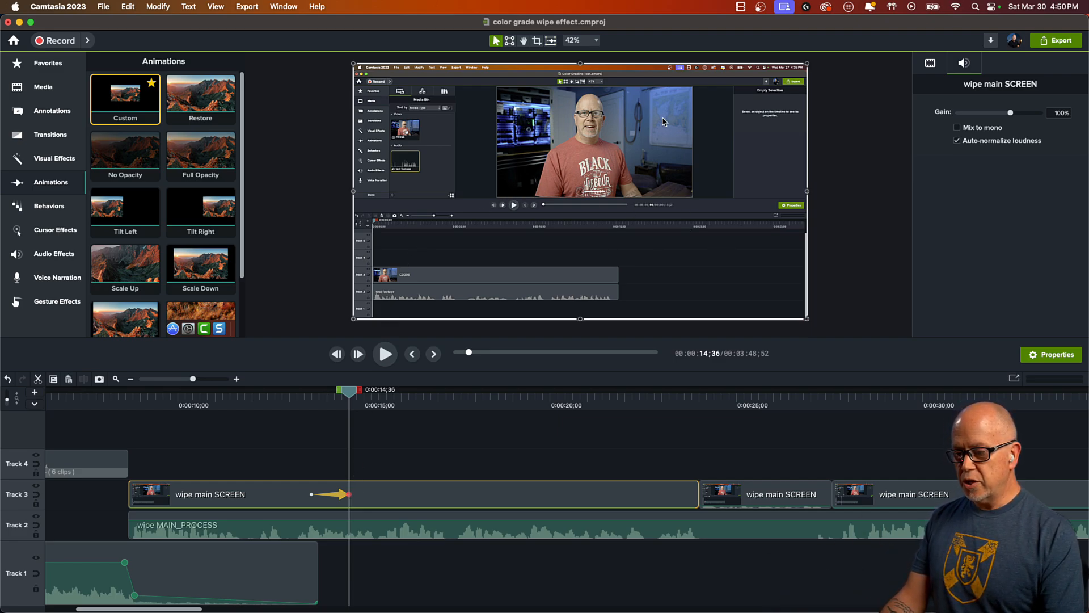
{"action": "scroll", "coordinate": [568, 201], "scroll_direction": "down", "scroll_amount": 2}
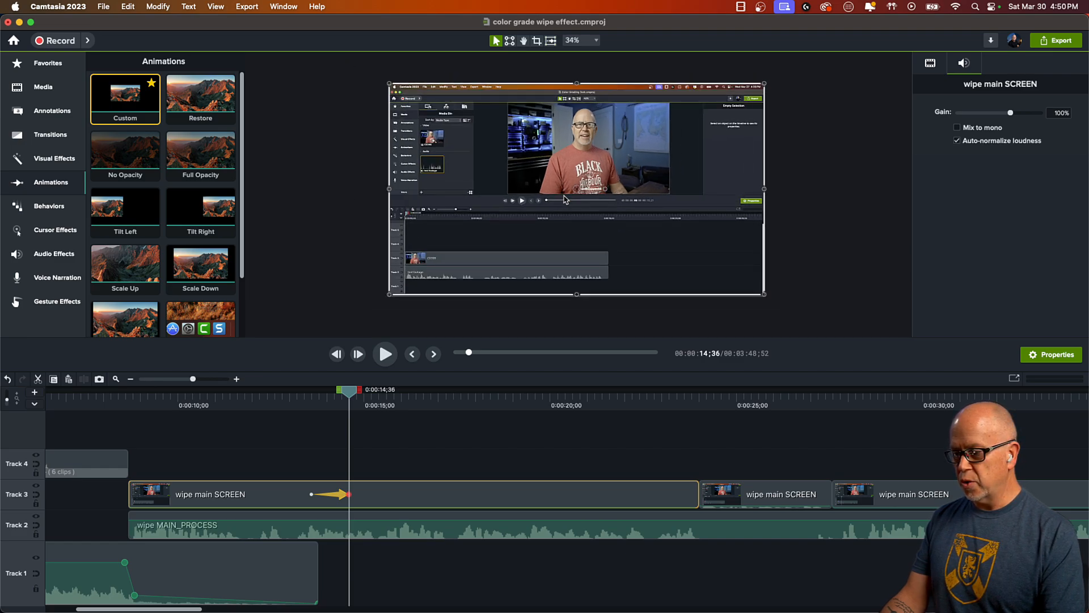
{"action": "left_click_drag", "start_coordinate": [765, 296], "coordinate": [799, 336]}
{"action": "mouse_move", "coordinate": [688, 253]}
{"action": "left_mouse_down"}
{"action": "mouse_move", "coordinate": [651, 257]}
{"action": "mouse_move", "coordinate": [655, 228]}
{"action": "mouse_move", "coordinate": [703, 250]}
{"action": "mouse_move", "coordinate": [653, 233]}
{"action": "mouse_move", "coordinate": [686, 246]}
{"action": "left_mouse_up"}
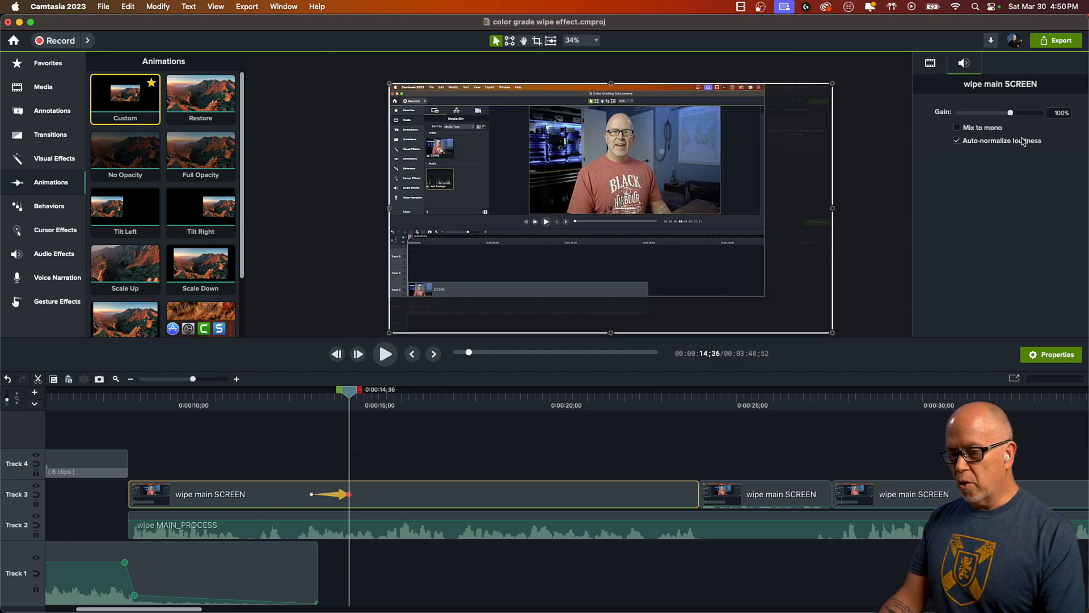
- Show the clip's visual properties, scale it to about 63.1% and reposition it to about X 250.8, Y -141.1
{"action": "left_click", "coordinate": [930, 64]}
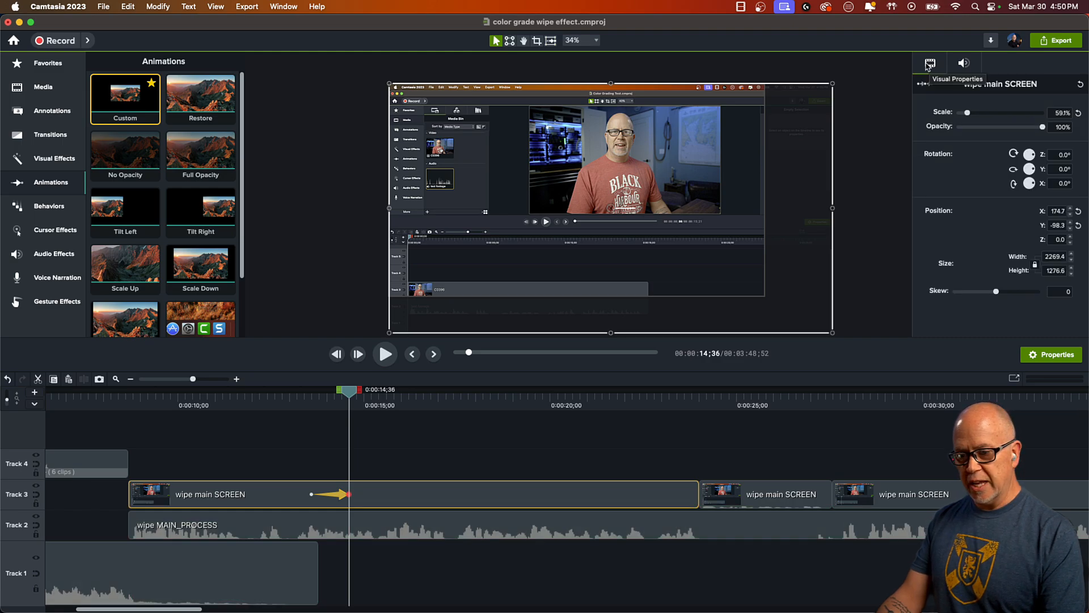
{"action": "left_click_drag", "start_coordinate": [969, 113], "coordinate": [970, 114]}
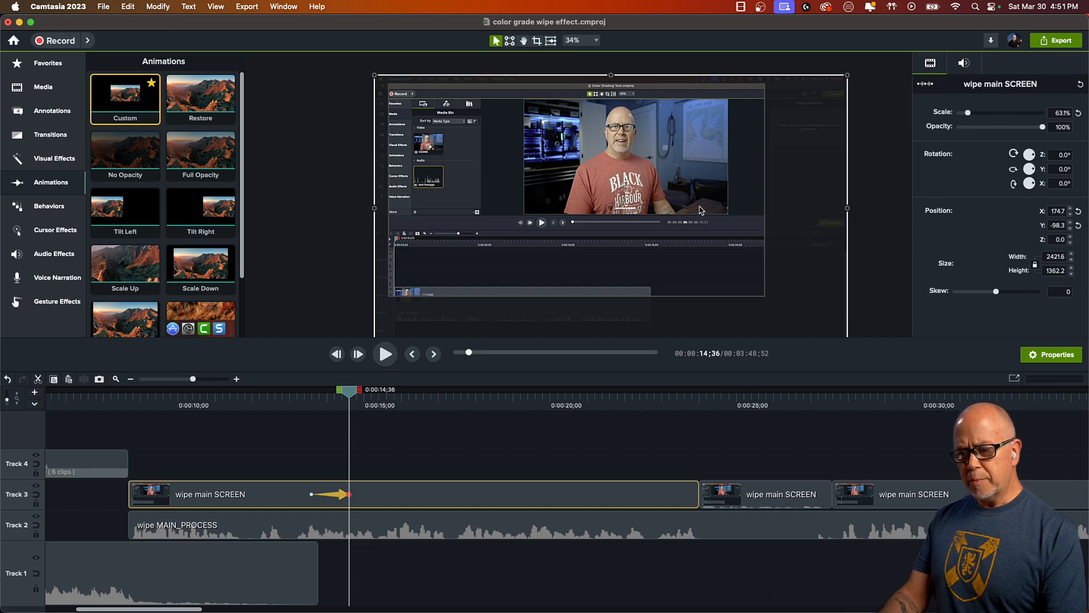
{"action": "left_click_drag", "start_coordinate": [513, 160], "coordinate": [586, 233]}
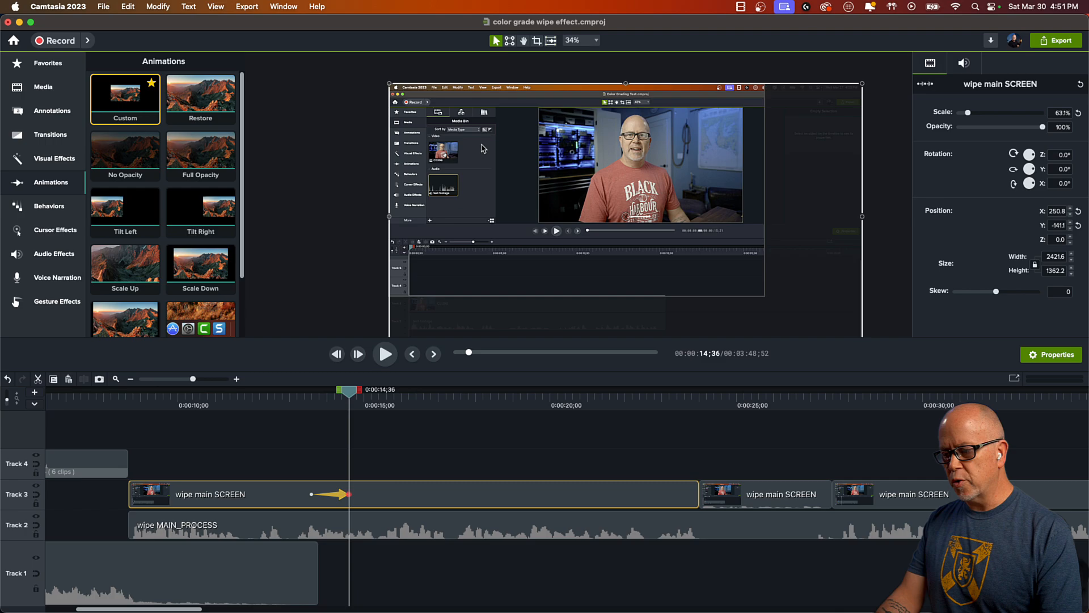
- Enlarge the clip to about 84.1% from its upper-left corner, then deselect it and enlarge the canvas view to 42%
{"action": "scroll", "coordinate": [407, 104], "scroll_direction": "down", "scroll_amount": 3}
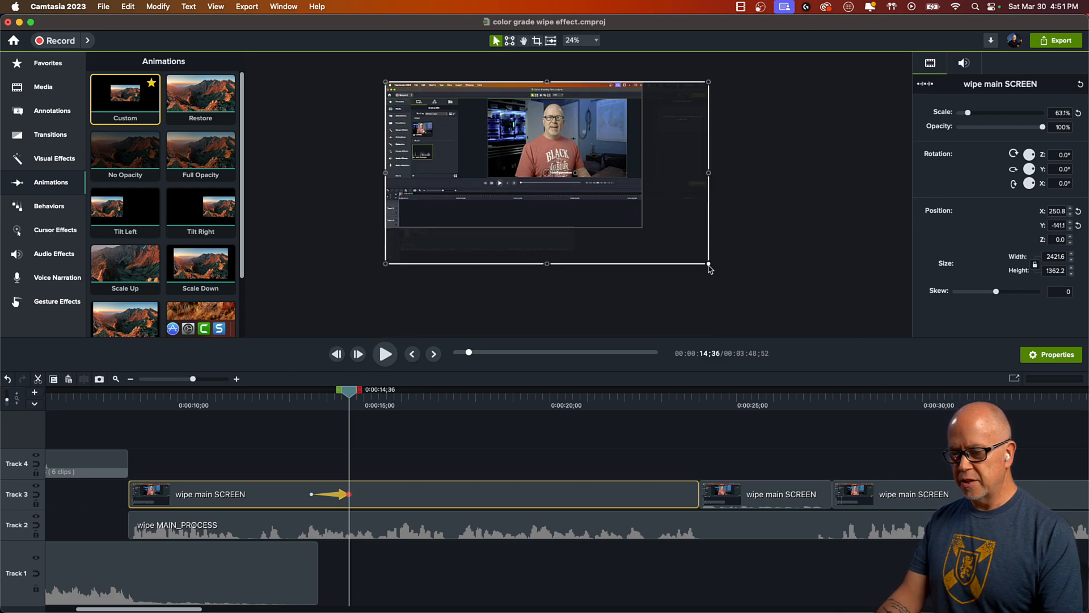
{"action": "left_click_drag", "start_coordinate": [709, 265], "coordinate": [816, 324]}
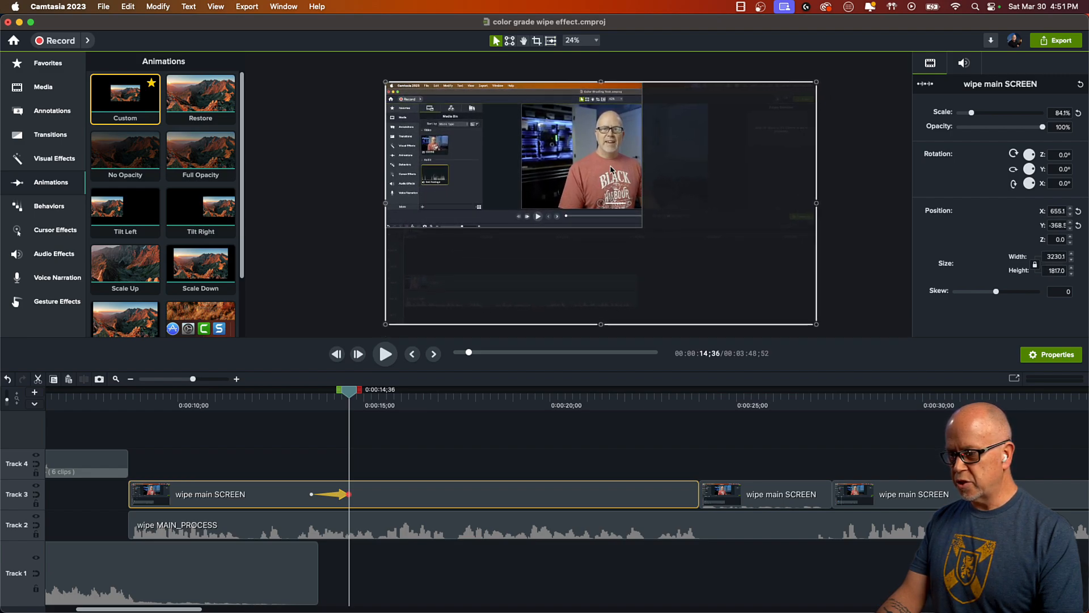
{"action": "left_click", "coordinate": [350, 189]}
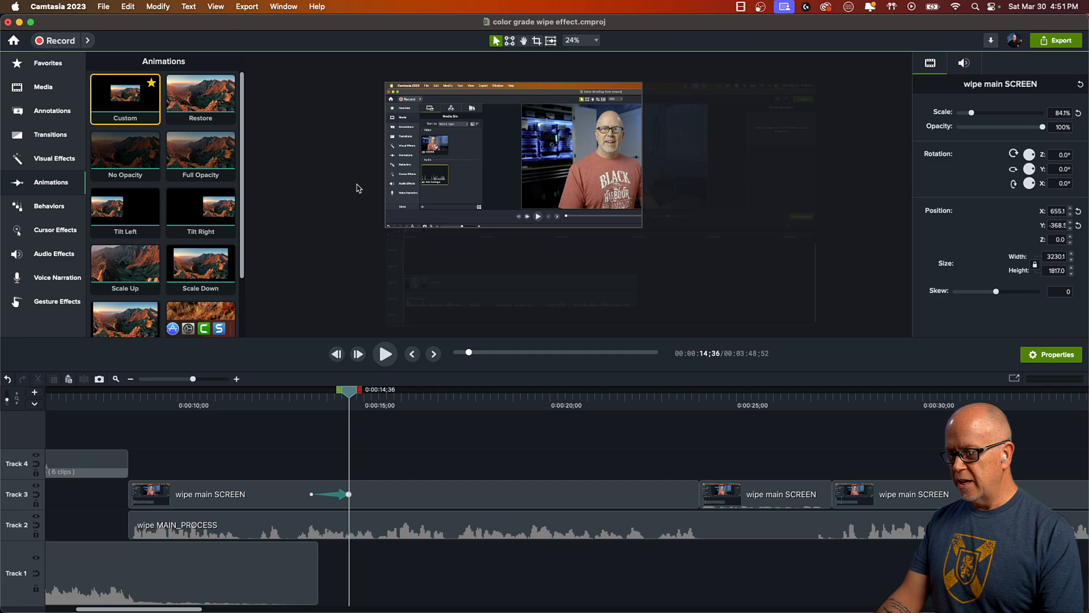
{"action": "left_click", "coordinate": [576, 44]}
{"action": "left_click", "coordinate": [580, 59]}
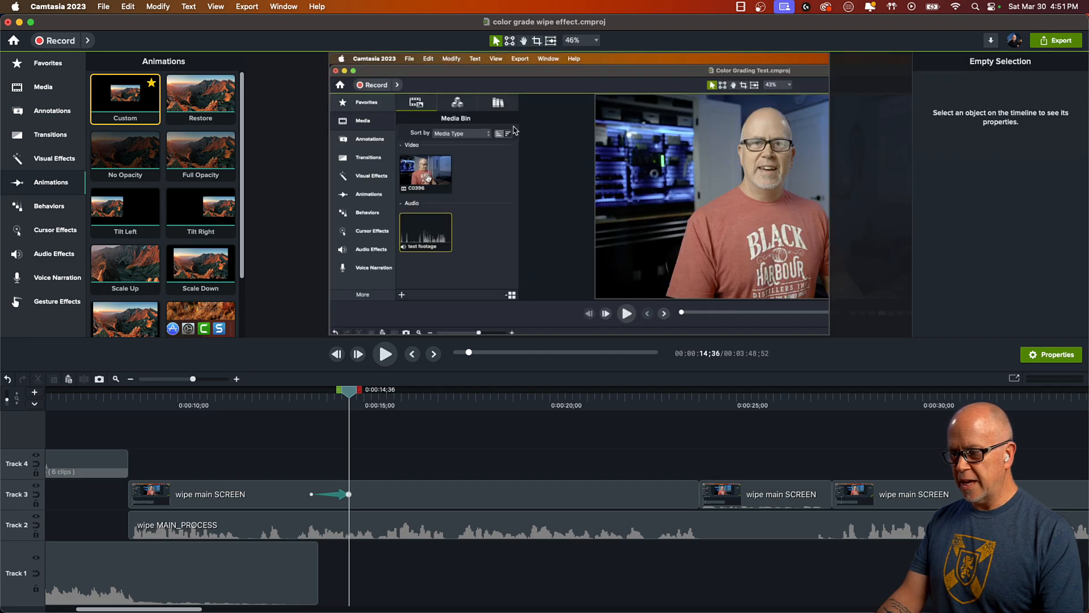
{"action": "scroll", "coordinate": [509, 183], "scroll_direction": "down", "scroll_amount": 2}
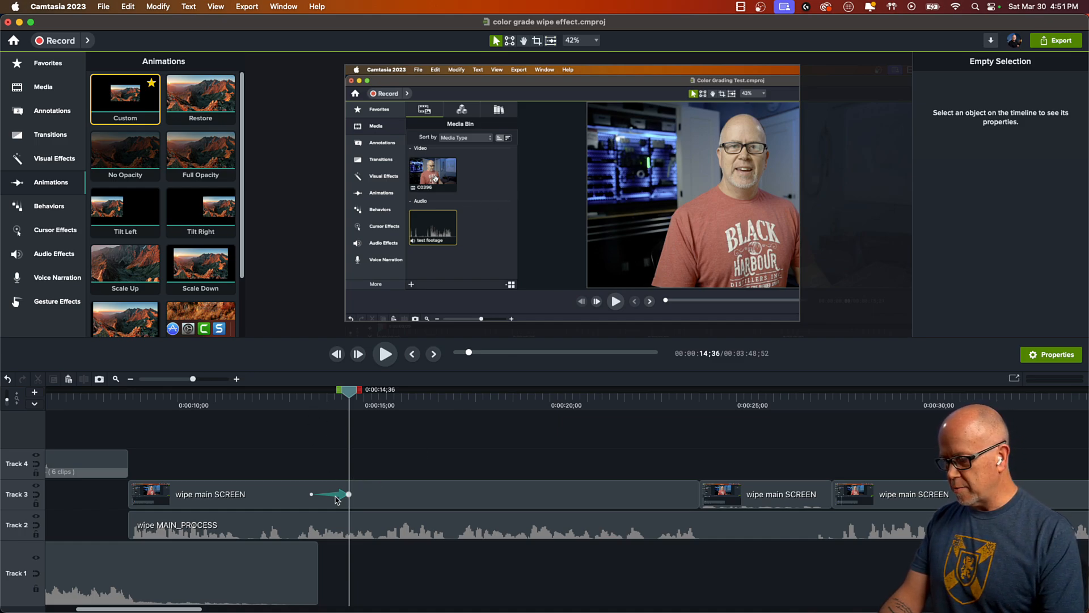
- Play back the zoom animation from about 0:00:13;10 until after it ends
{"action": "left_click", "coordinate": [296, 402]}
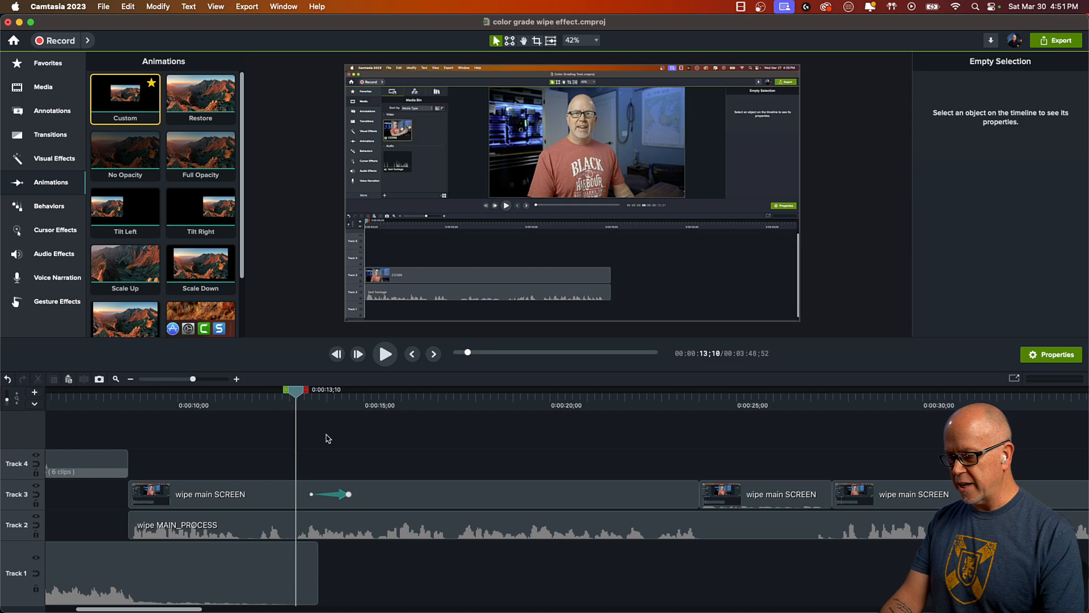
{"action": "key", "text": "space"}
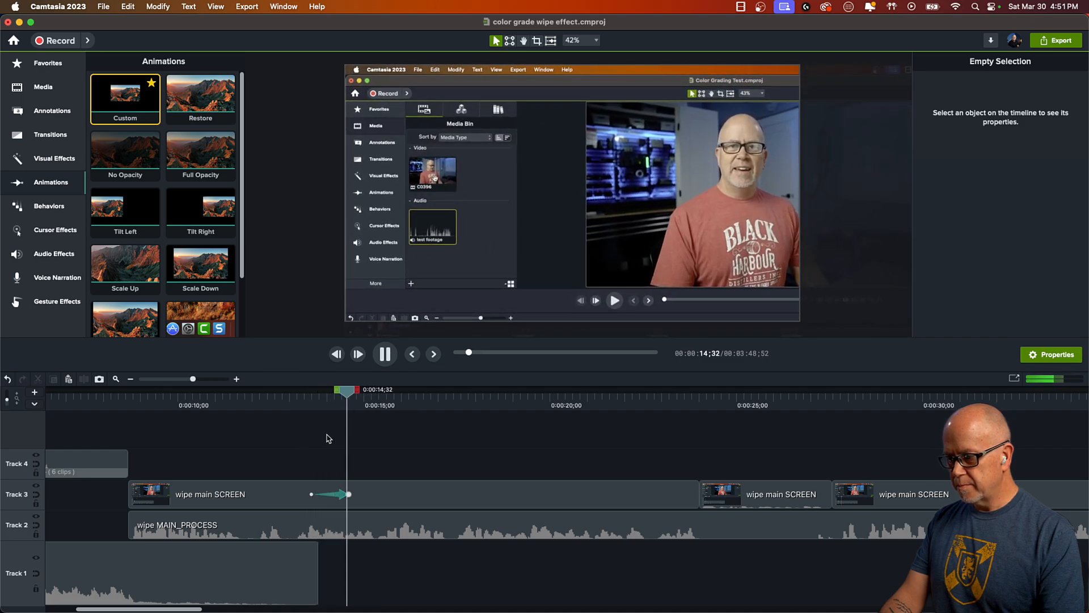
{"action": "key", "text": "space"}
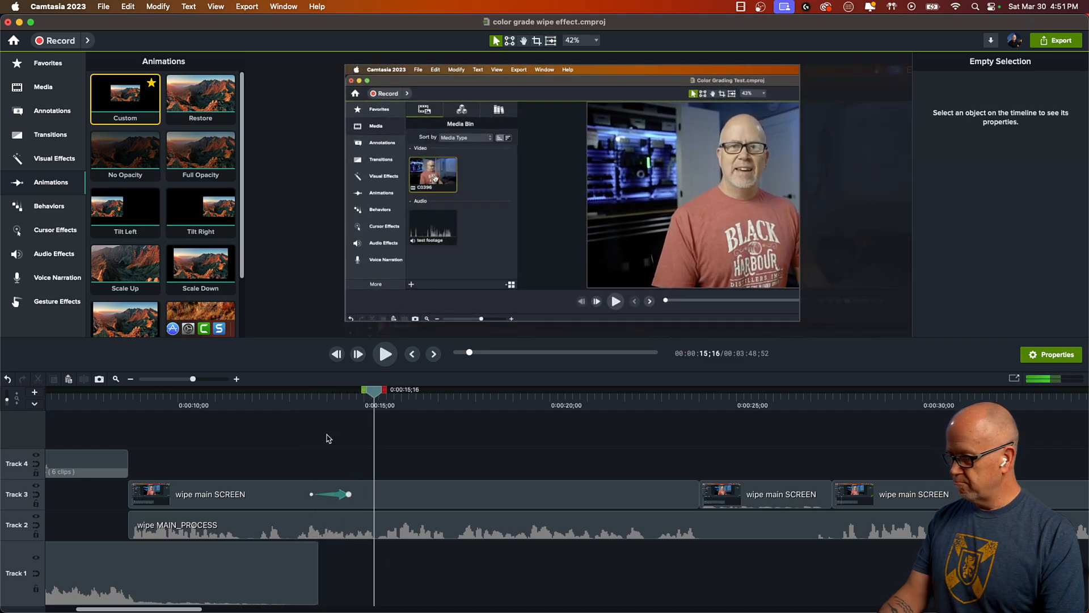
- Set the easing of the zoom animation on the Track 3 clip to None
{"action": "left_click", "coordinate": [342, 499]}
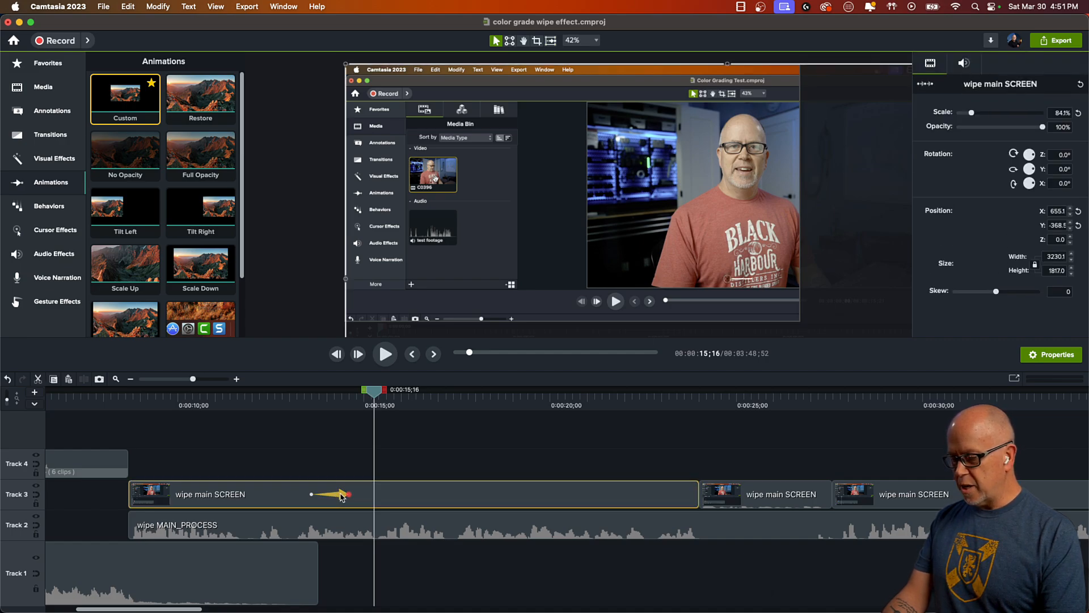
{"action": "right_click", "coordinate": [342, 497]}
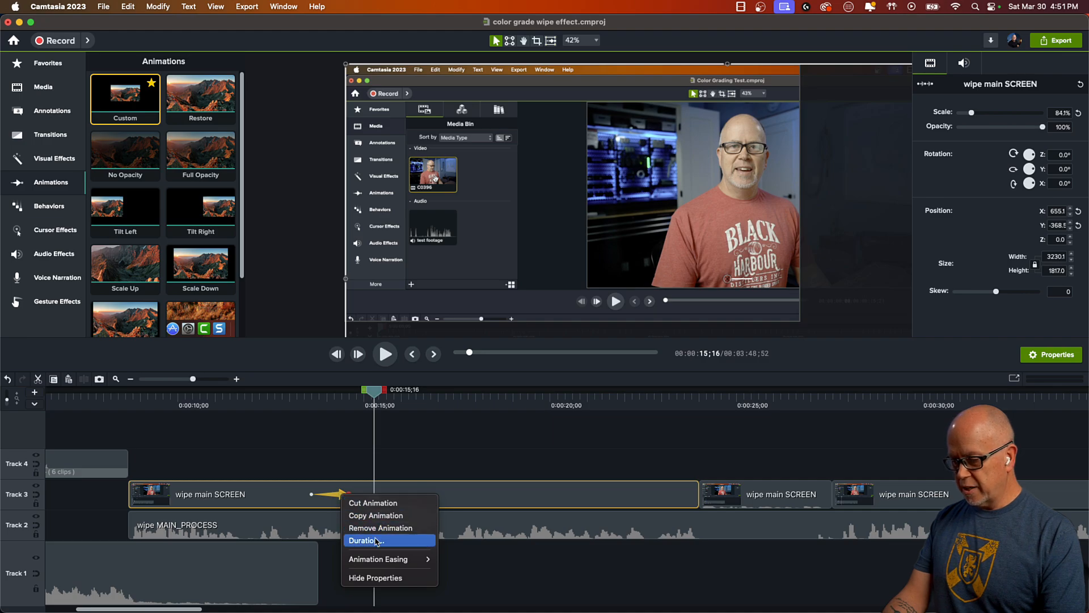
{"action": "mouse_move", "coordinate": [379, 562]}
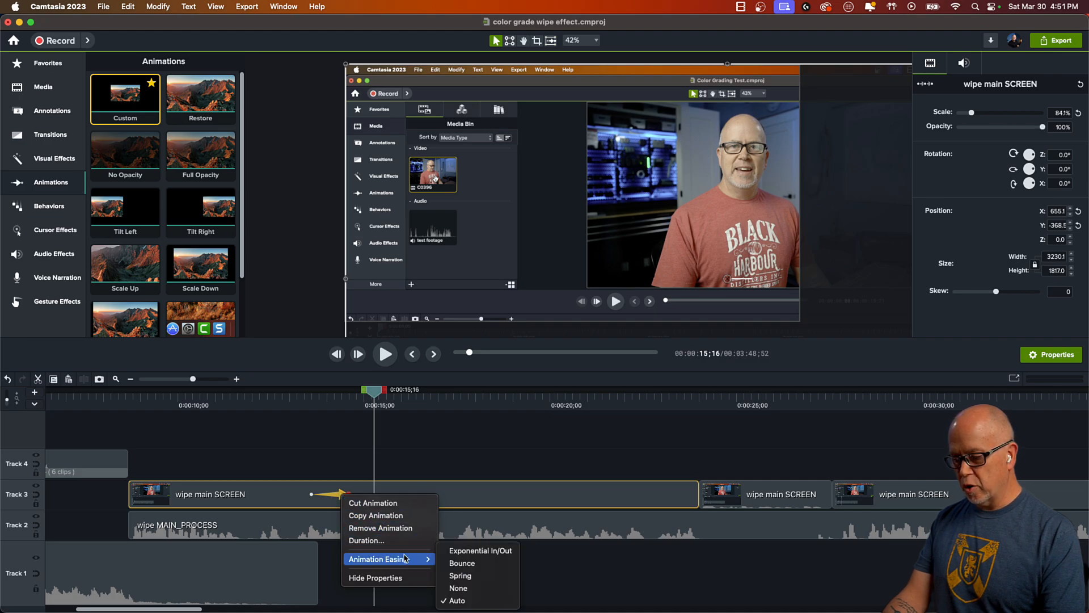
{"action": "left_click", "coordinate": [462, 590]}
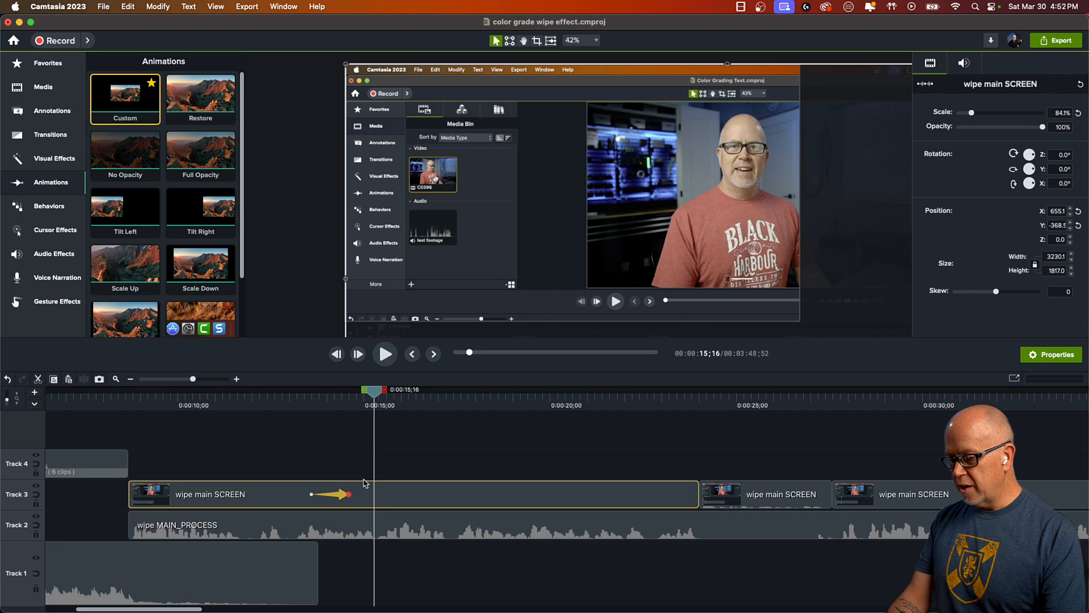
- Play back the zoom animation with no easing from just before its start point
{"action": "left_click", "coordinate": [304, 406]}
{"action": "key", "text": "space"}
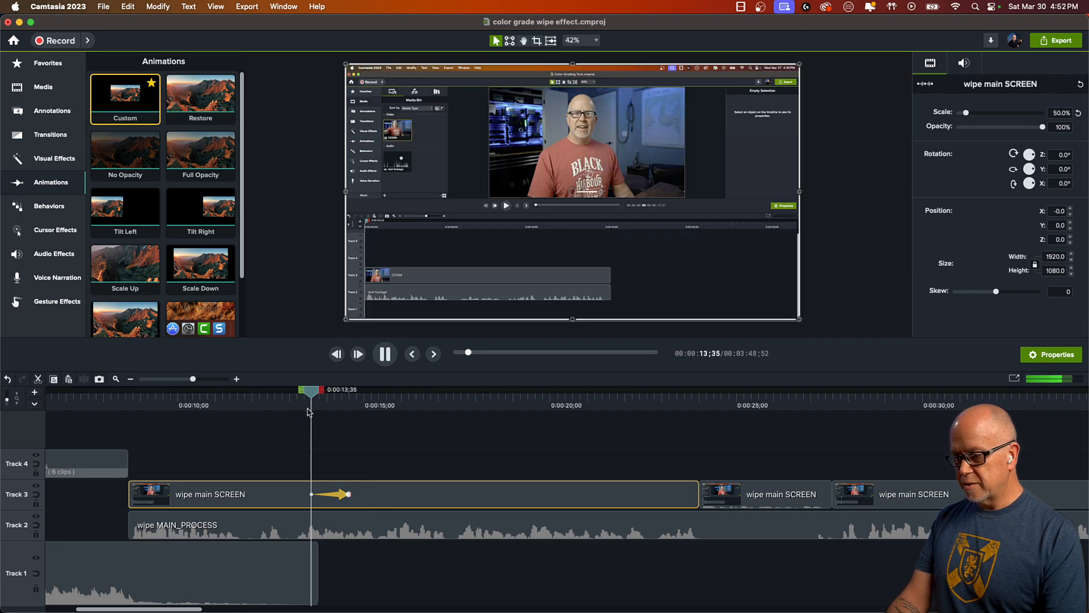
{"action": "key", "text": "space"}
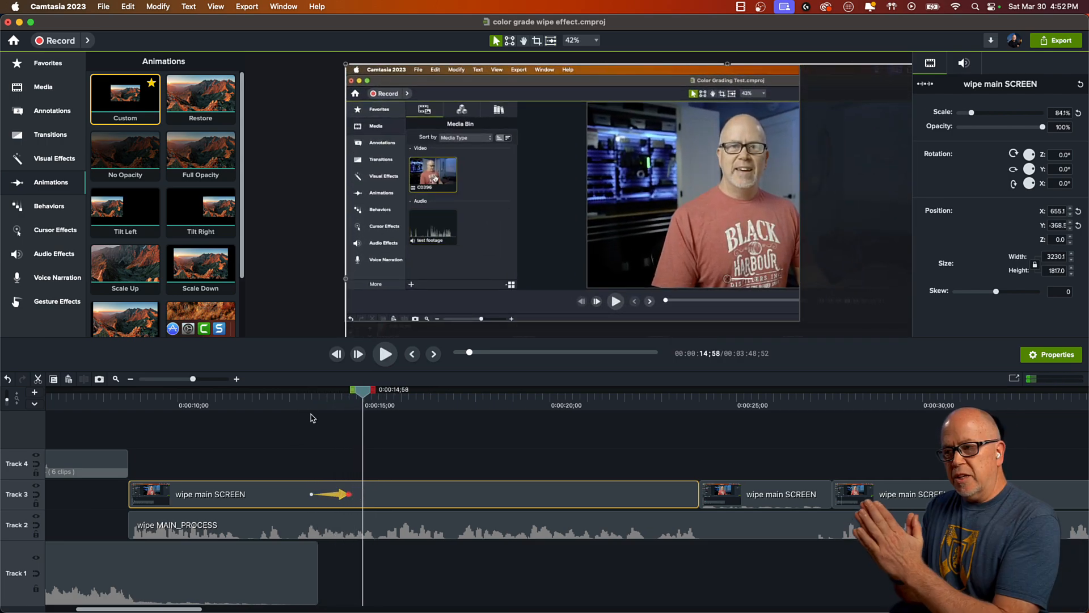
- Set the zoom animation's easing to Auto and return the playhead to 0:00:13;29, just before the animation starts
{"action": "left_click", "coordinate": [347, 497]}
{"action": "right_click", "coordinate": [340, 498]}
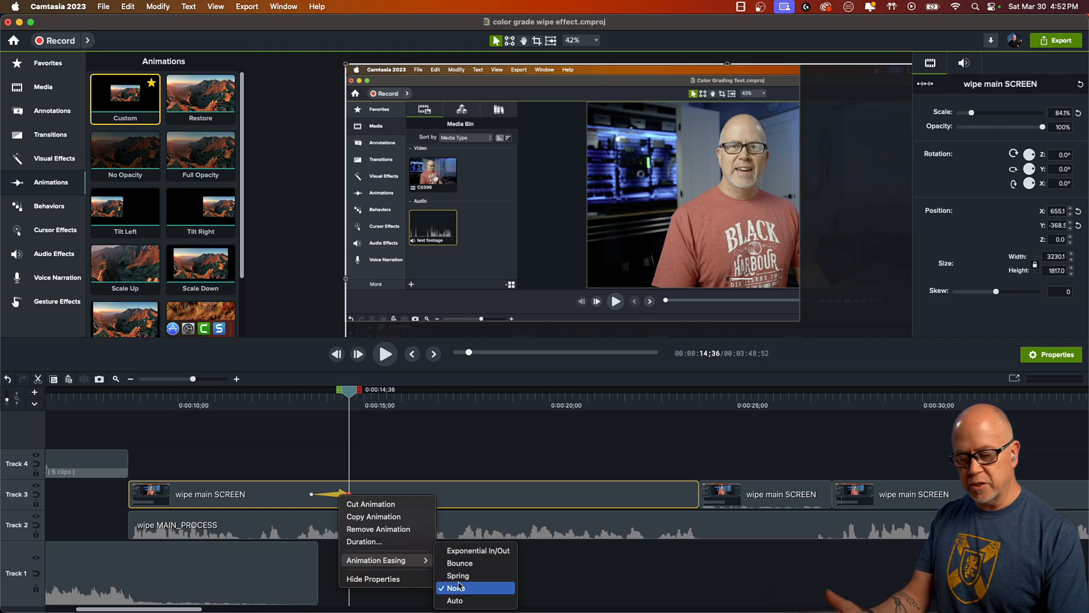
{"action": "left_click", "coordinate": [456, 600]}
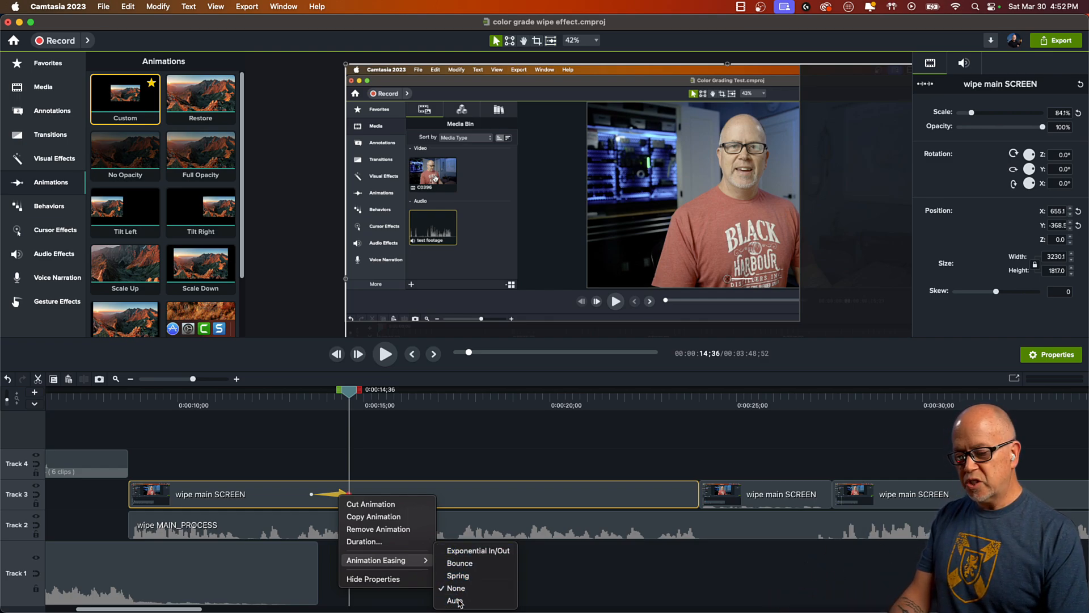
{"action": "left_click", "coordinate": [308, 403]}
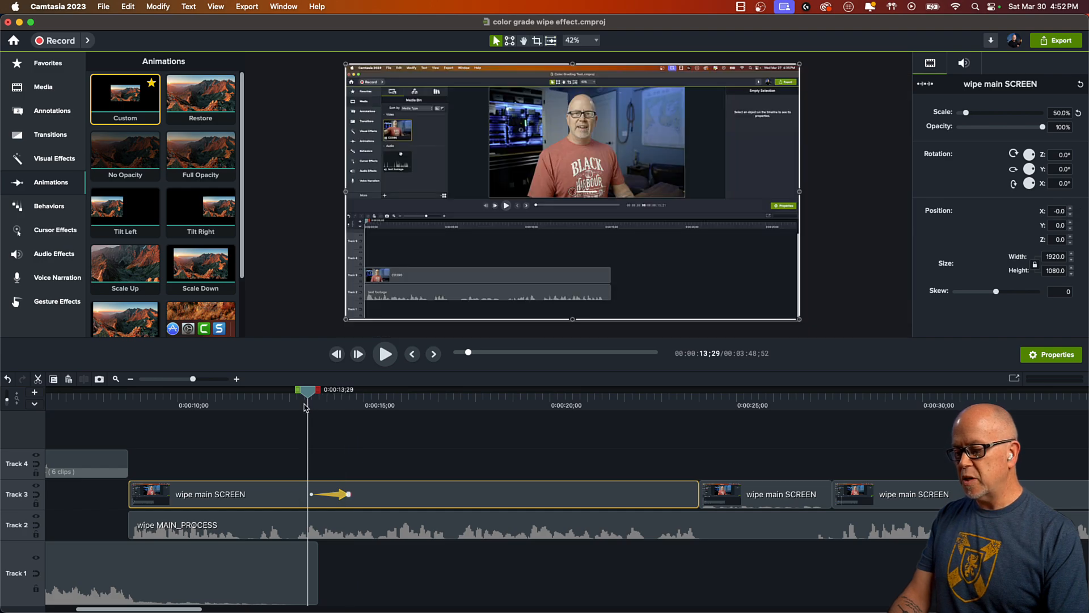
- Play back the zoom animation with Auto easing, and return the playhead to the animation's end point
{"action": "key", "text": "space"}
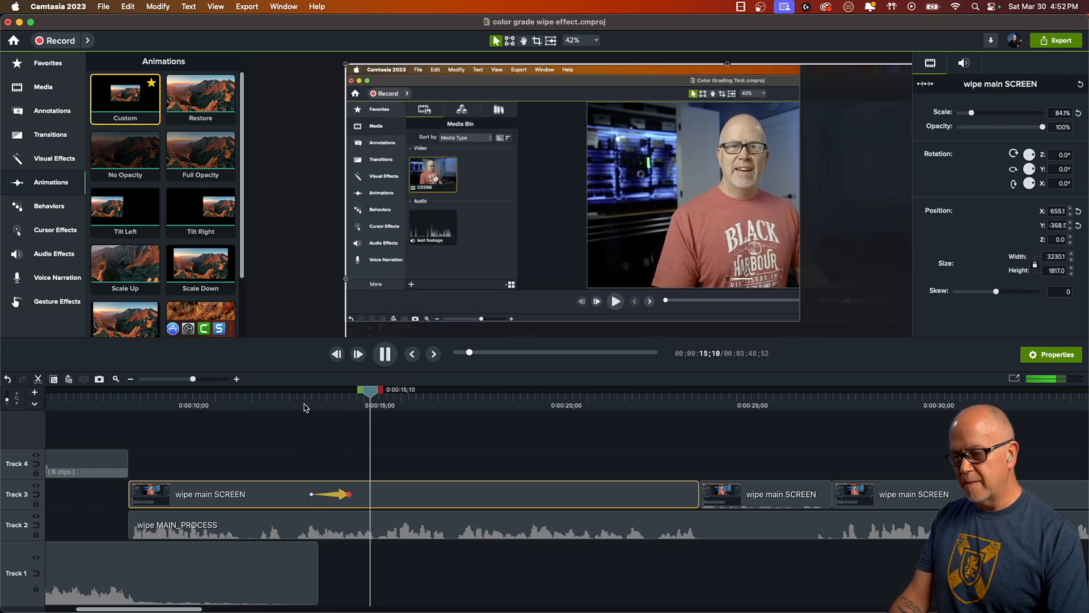
{"action": "key", "text": "space"}
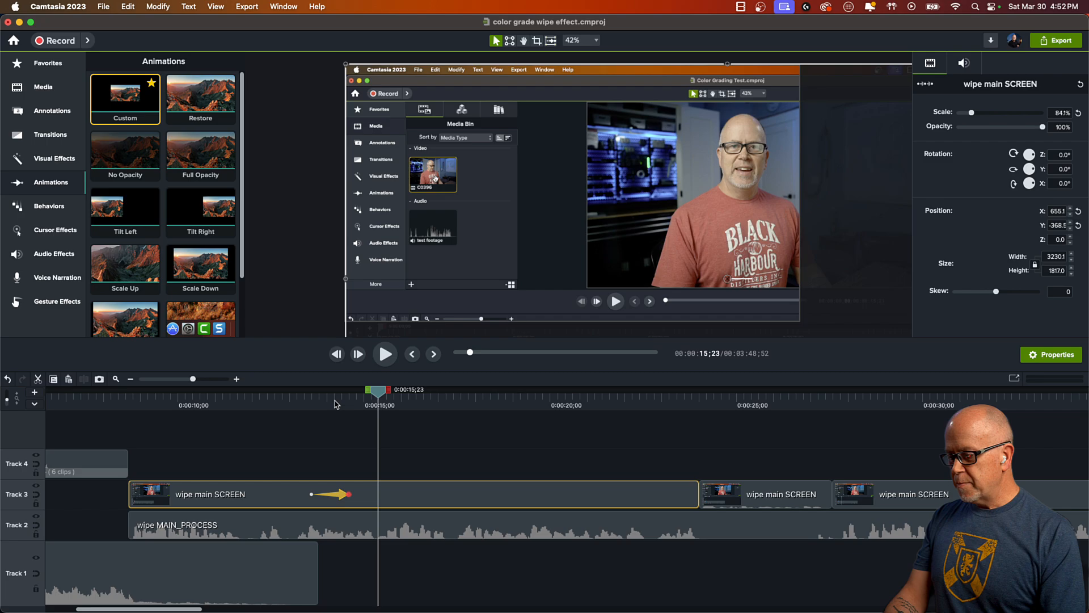
{"action": "left_click", "coordinate": [351, 495]}
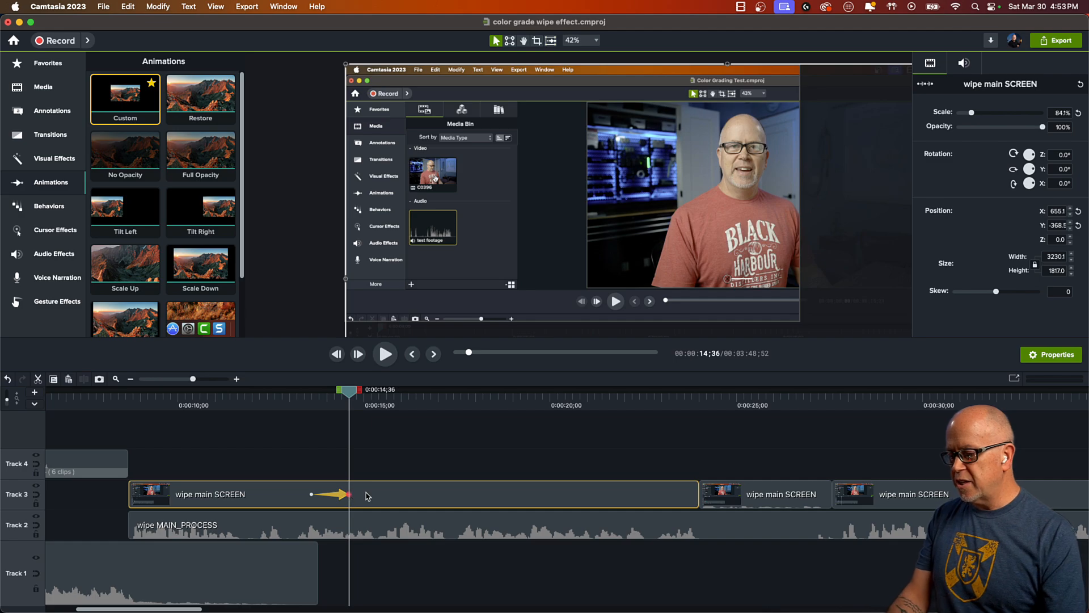
- Review the default animation duration in the application's timeline settings, and close the settings without changing anything
{"action": "left_click", "coordinate": [59, 6]}
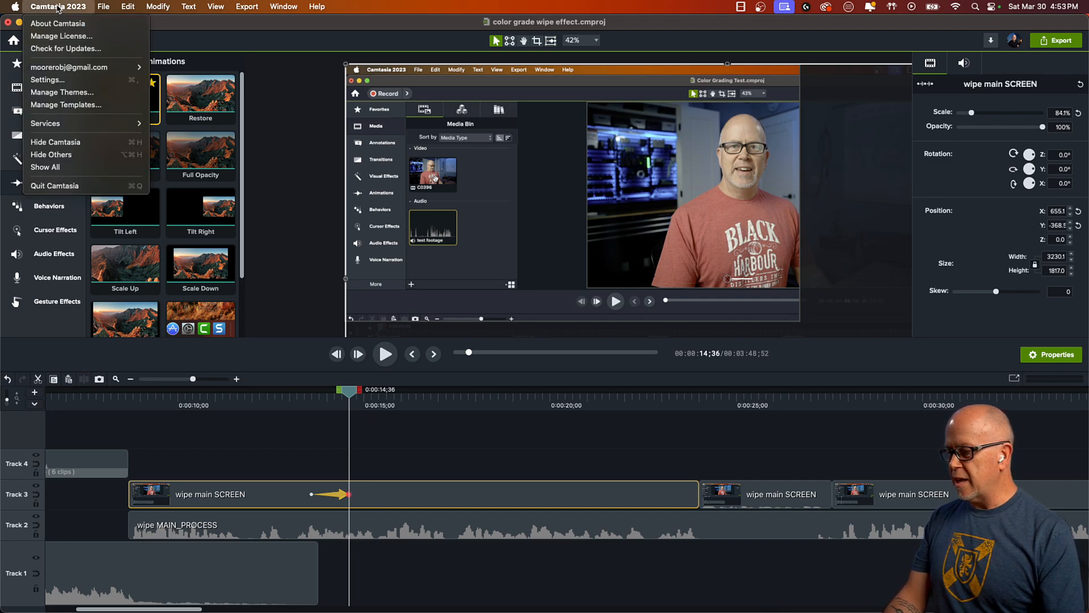
{"action": "left_click", "coordinate": [59, 81]}
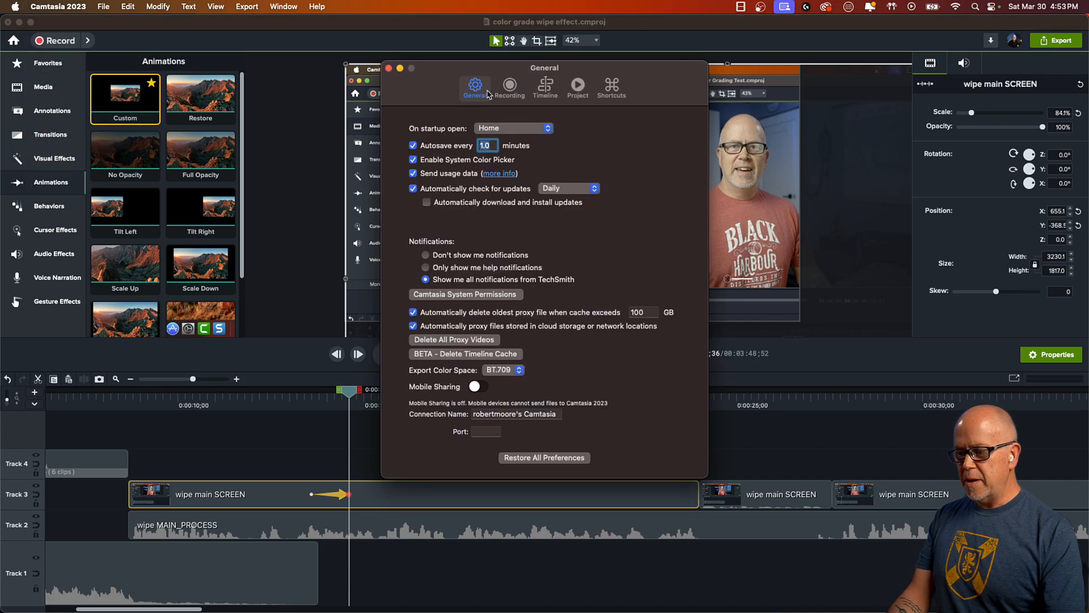
{"action": "left_click", "coordinate": [545, 88]}
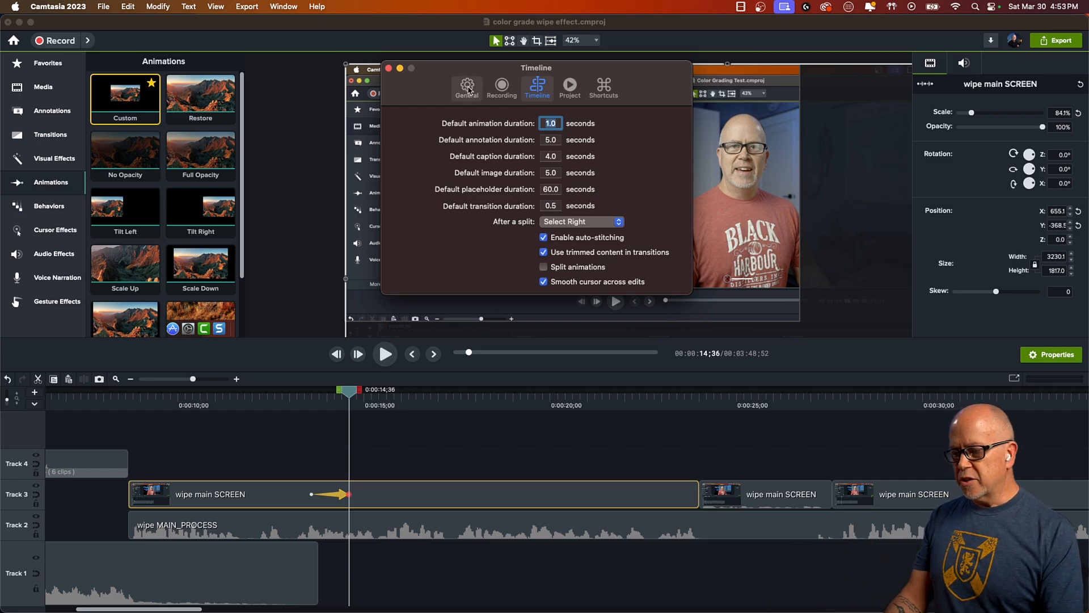
{"action": "left_click", "coordinate": [390, 69]}
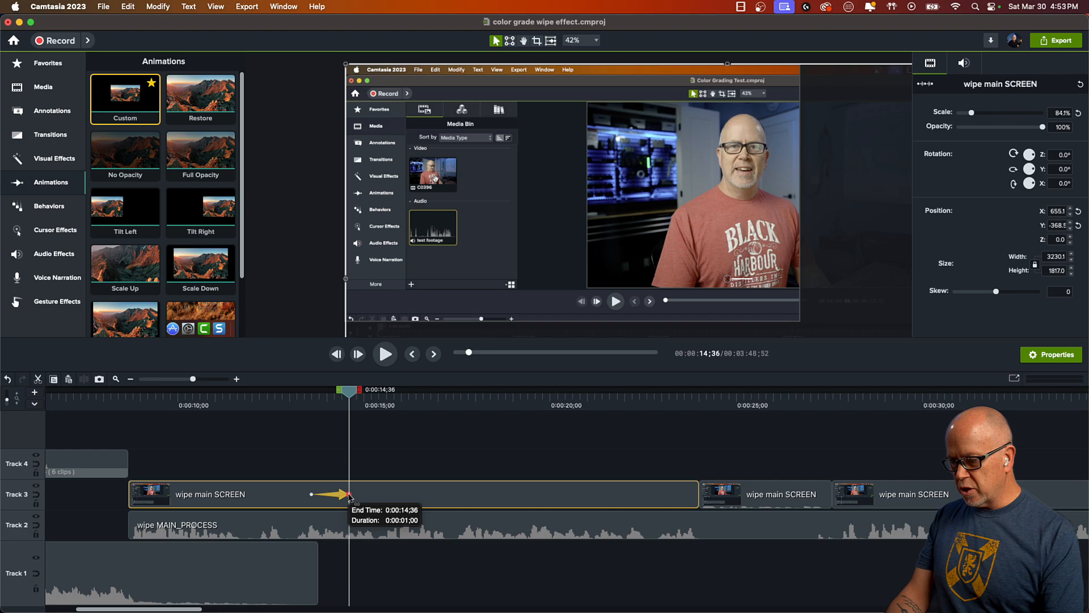
- Lengthen the zoom animation so that it ends at 0:00:15;20, and play back the slower zoom
{"action": "left_click_drag", "start_coordinate": [350, 495], "coordinate": [375, 495]}
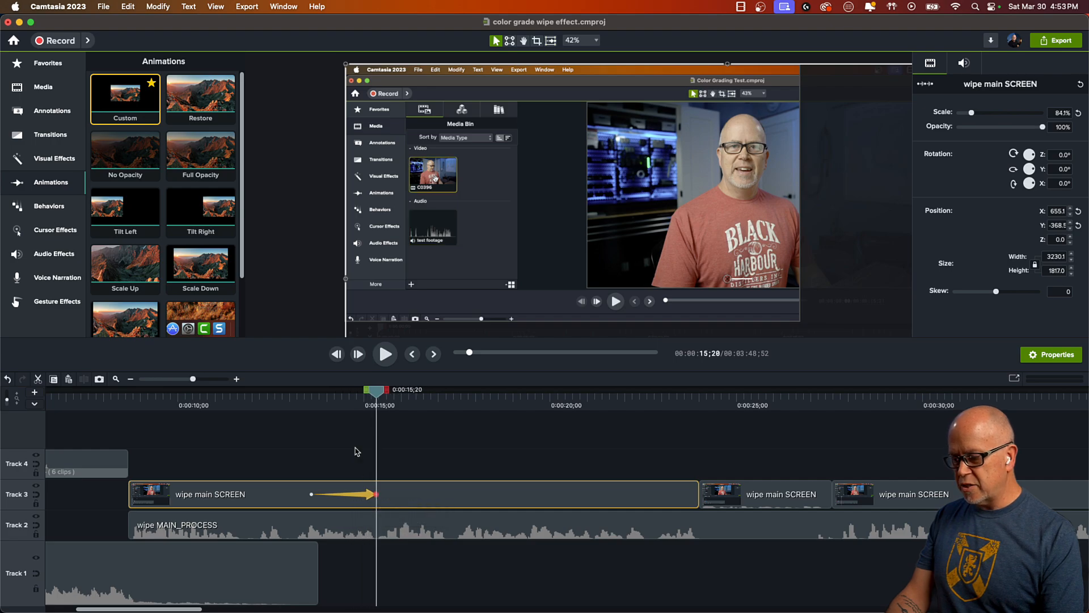
{"action": "left_click", "coordinate": [307, 403]}
{"action": "key", "text": "space"}
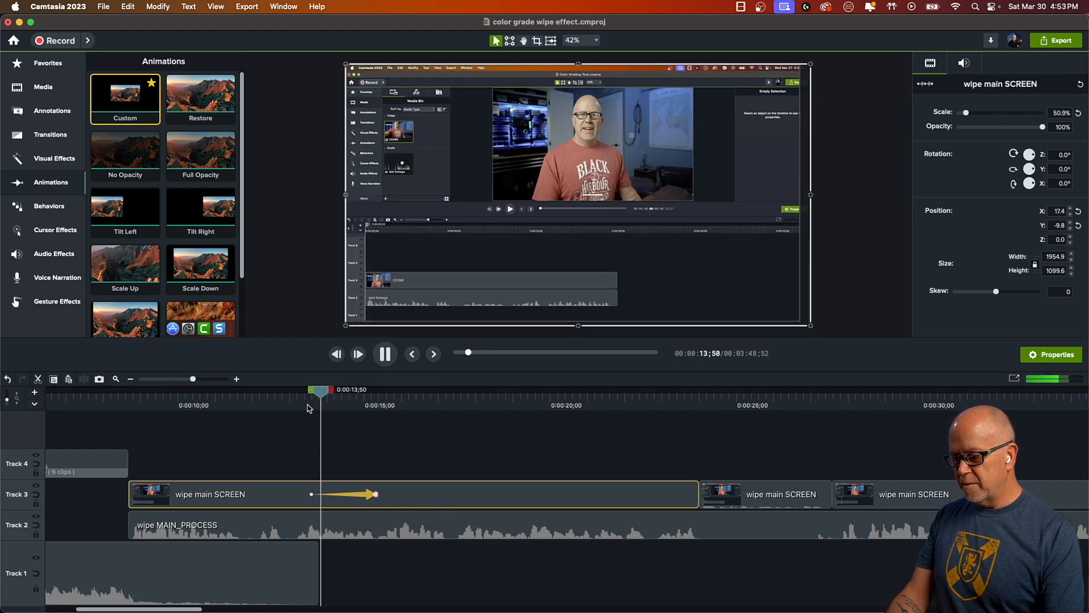
{"action": "key", "text": "space"}
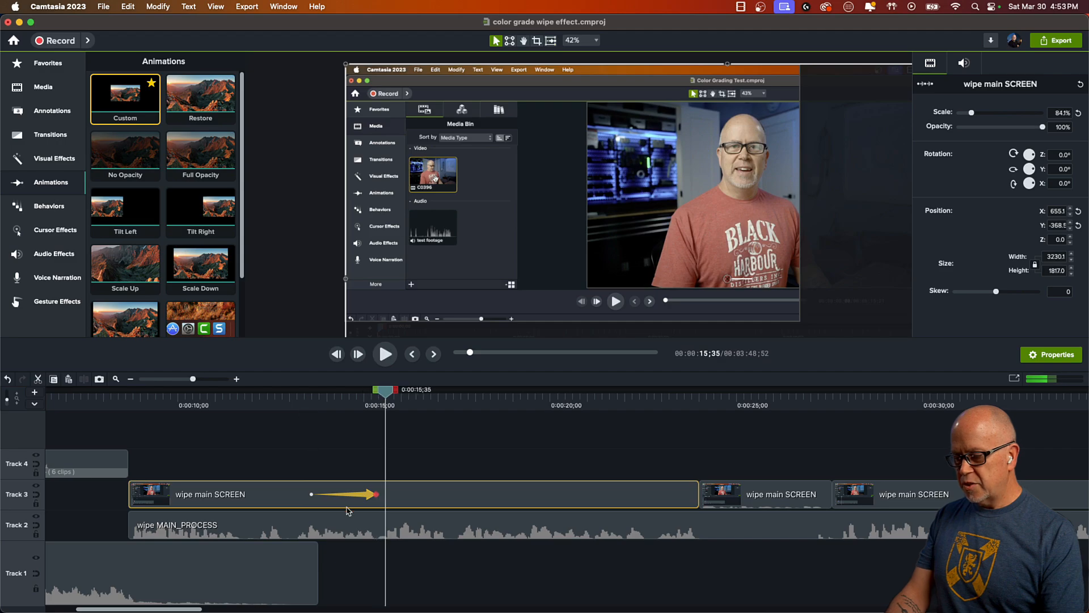
- Shorten the zoom animation so that it ends at 0:00:14;36, and play it back from just before its start
{"action": "left_click", "coordinate": [376, 495]}
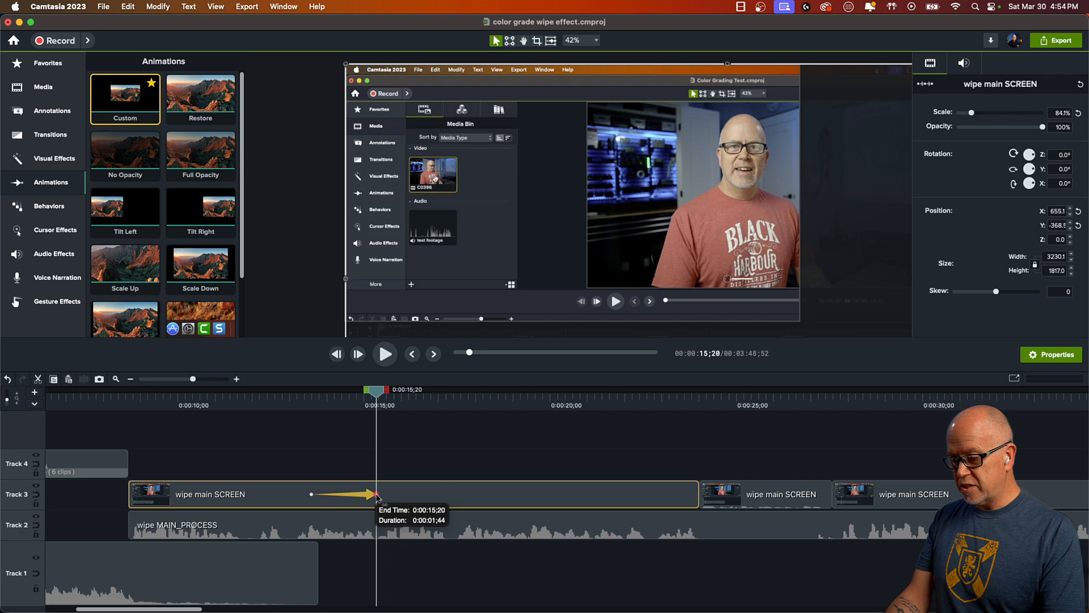
{"action": "left_click_drag", "start_coordinate": [376, 495], "coordinate": [350, 500]}
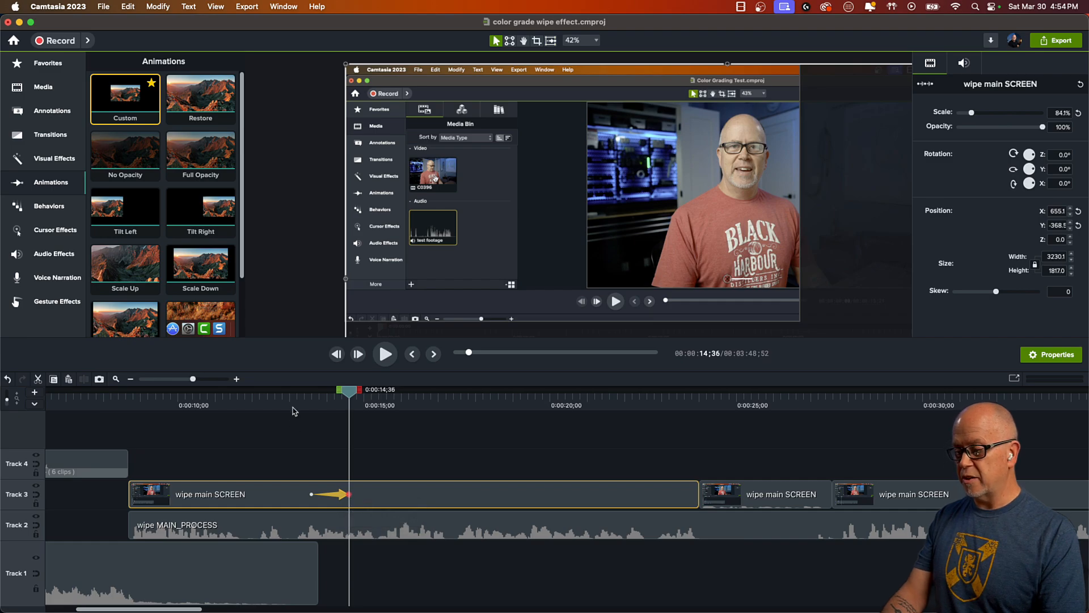
{"action": "left_click", "coordinate": [310, 407]}
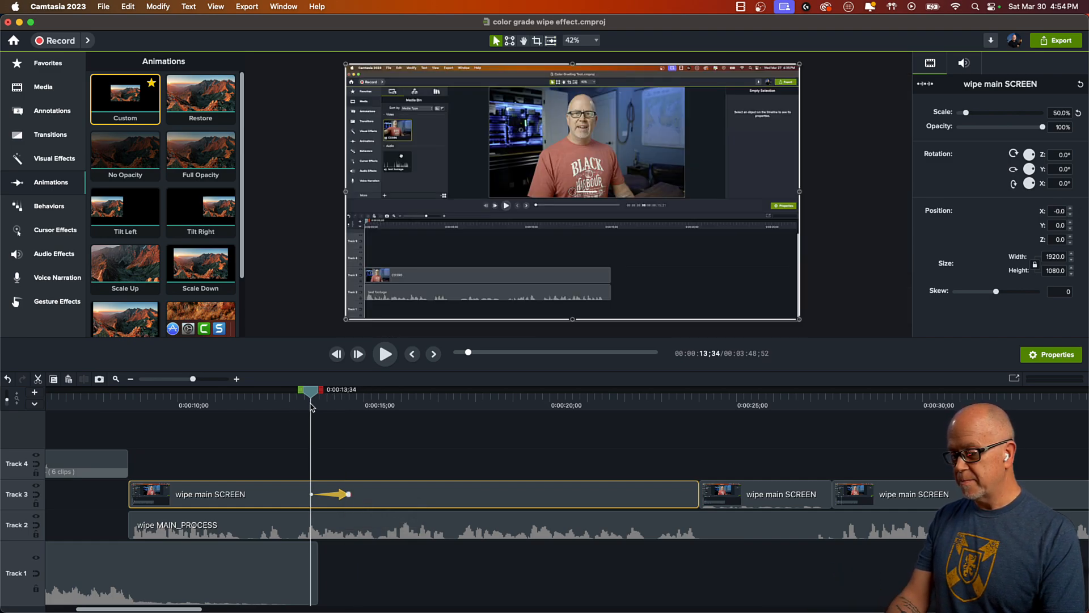
{"action": "key", "text": "space"}
{"action": "key", "text": "space"}
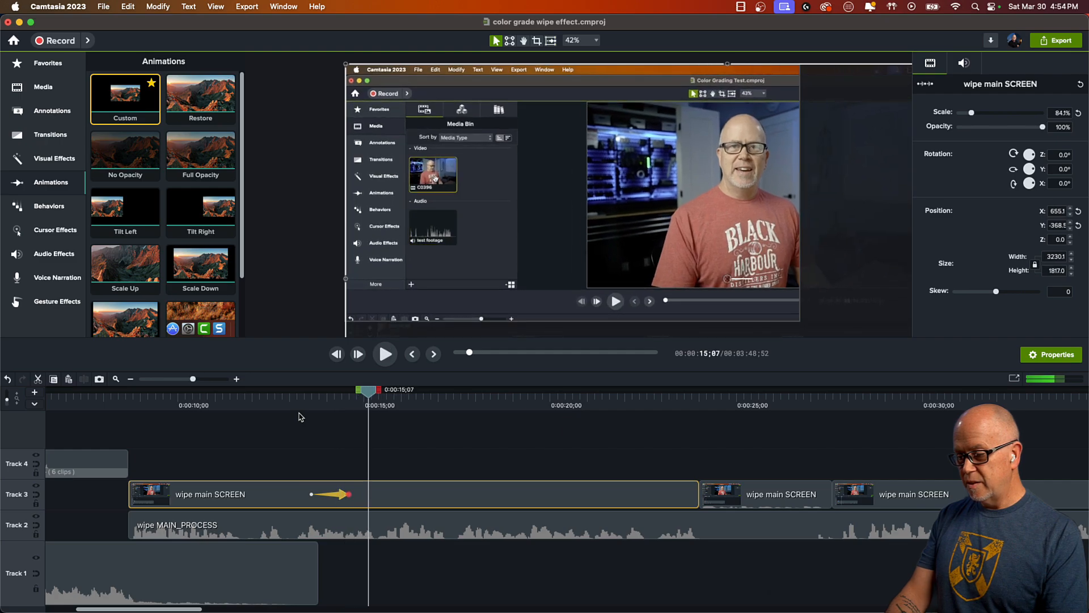
- Deselect and reselect the first Track 3 clip, and compare the clip at the zoom animation's start and end points
{"action": "left_click", "coordinate": [316, 433]}
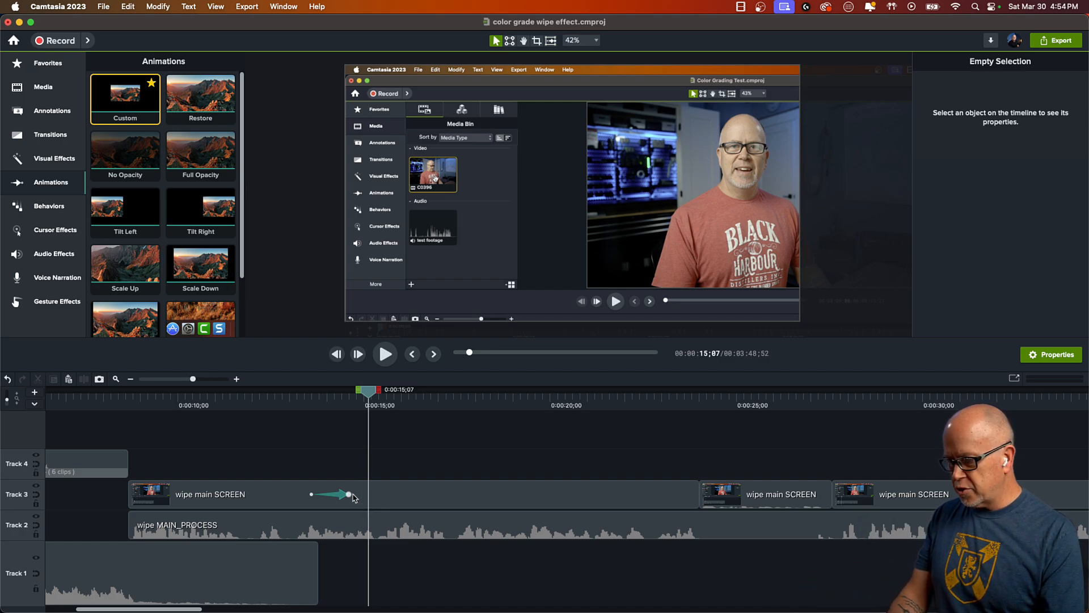
{"action": "left_click", "coordinate": [399, 504]}
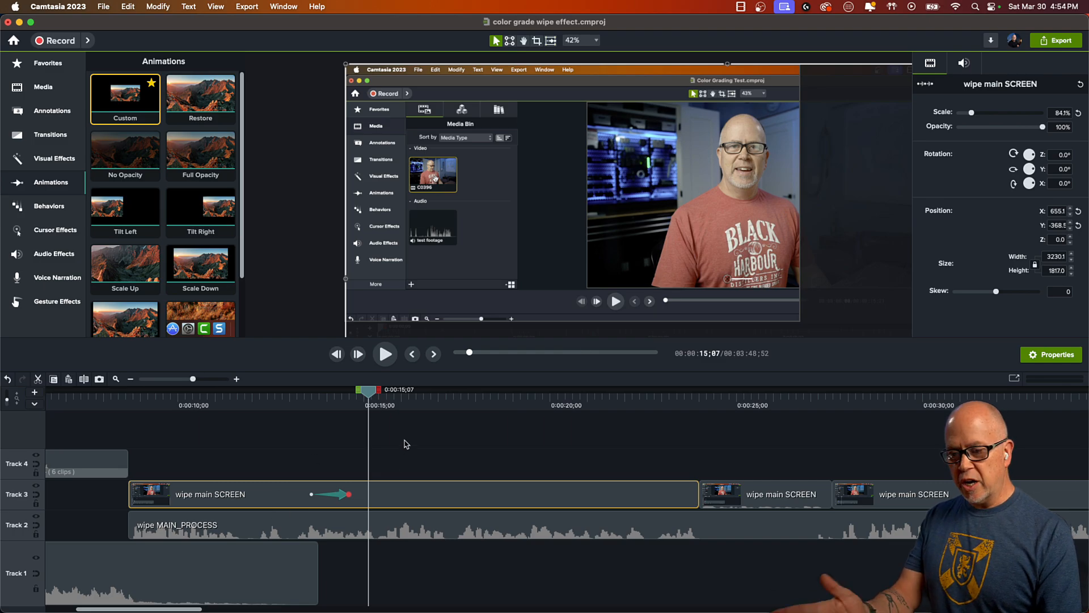
{"action": "left_click", "coordinate": [312, 496]}
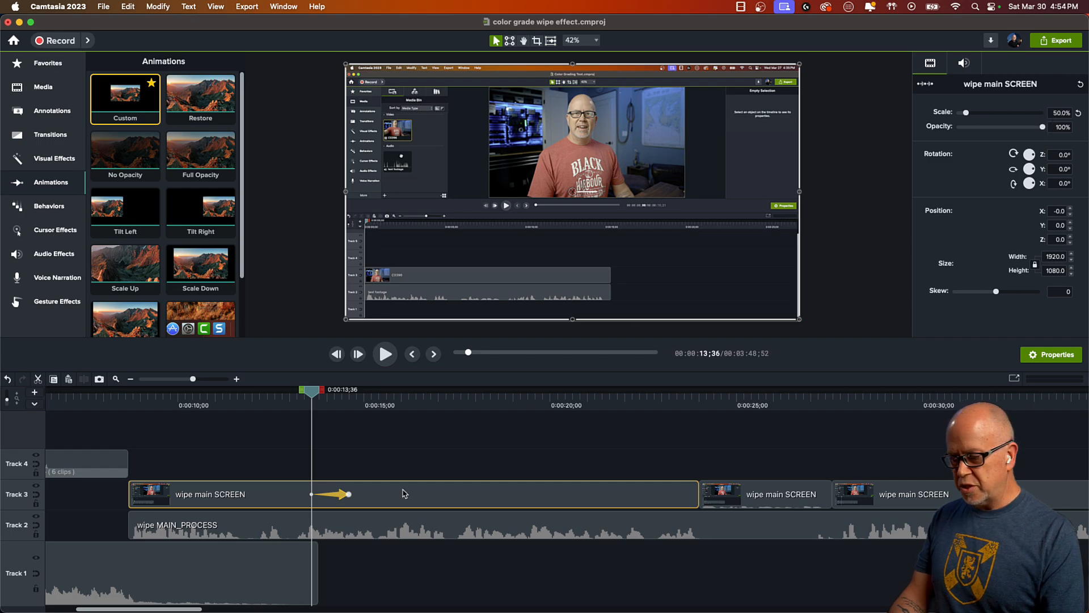
{"action": "left_click", "coordinate": [348, 495]}
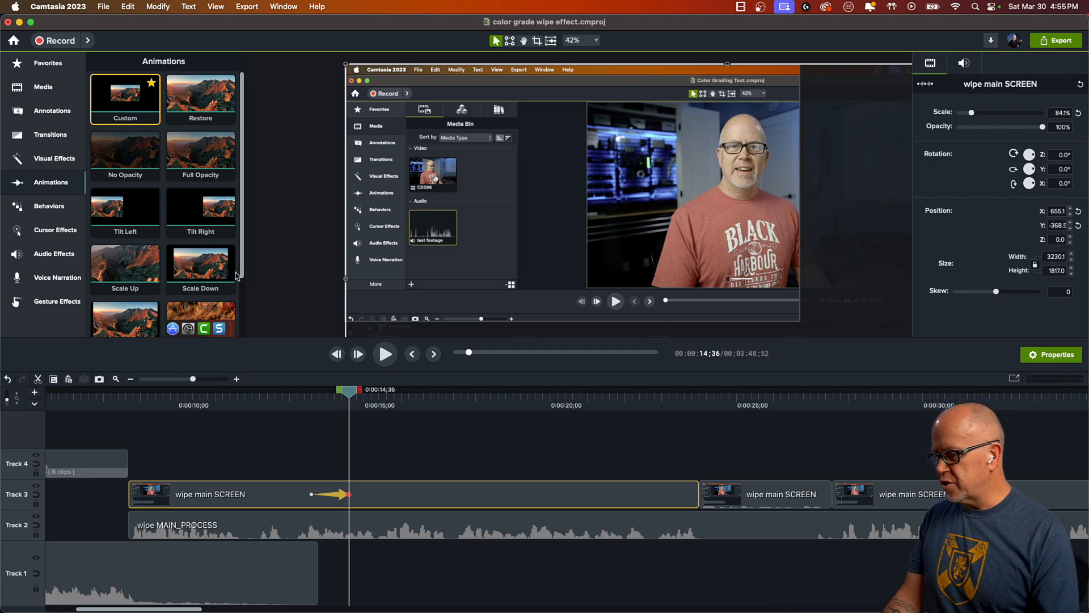
- Add a second Custom animation to the Track 3 clip, ending at 0:00:17;15, and play back both animations
{"action": "left_click_drag", "start_coordinate": [124, 98], "coordinate": [448, 495]}
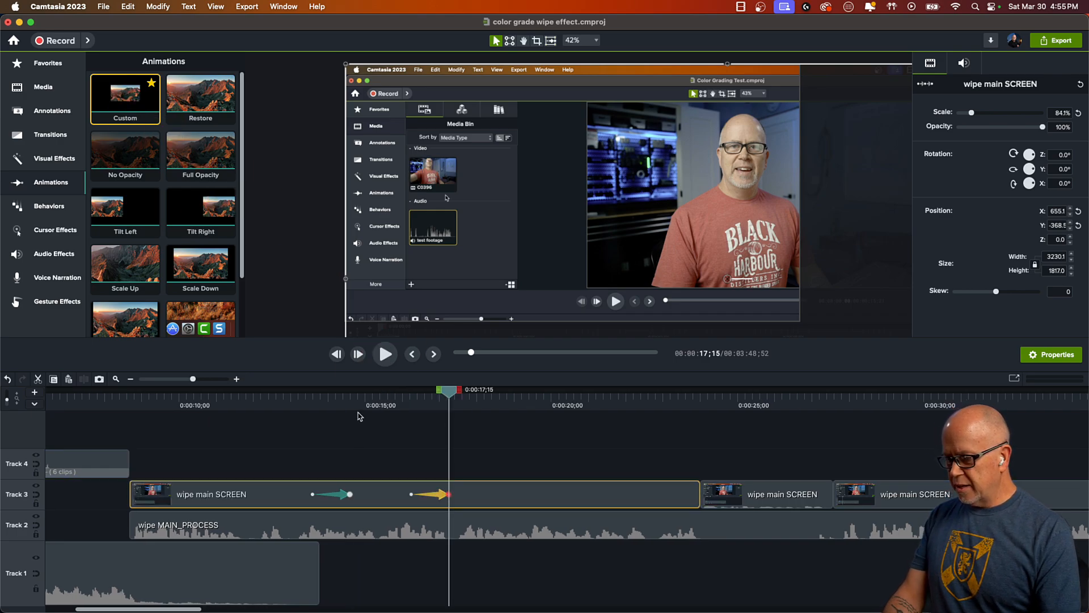
{"action": "left_click", "coordinate": [336, 399]}
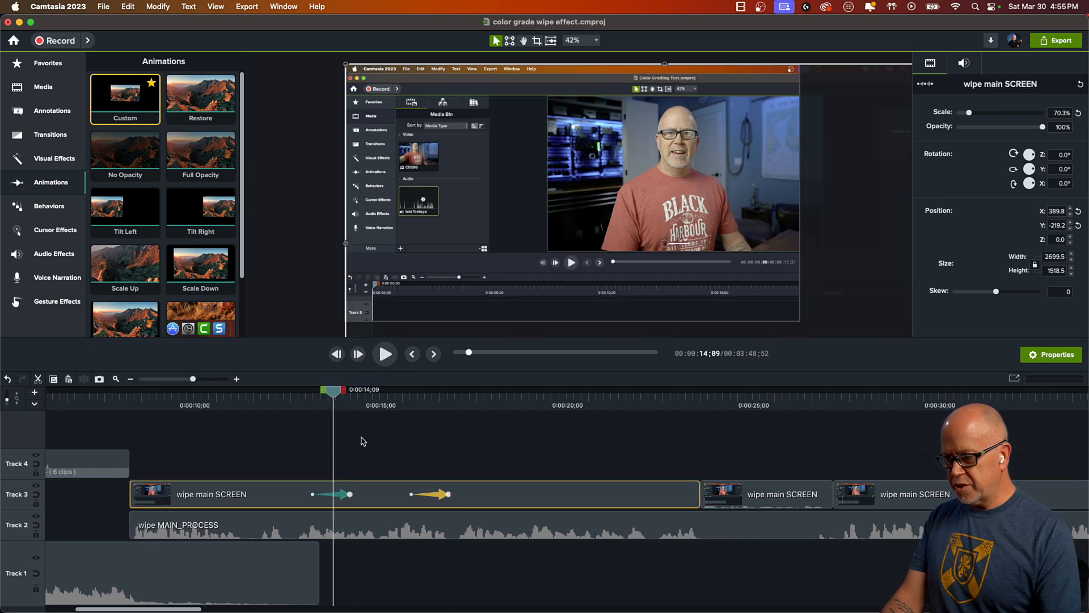
{"action": "key", "text": "space"}
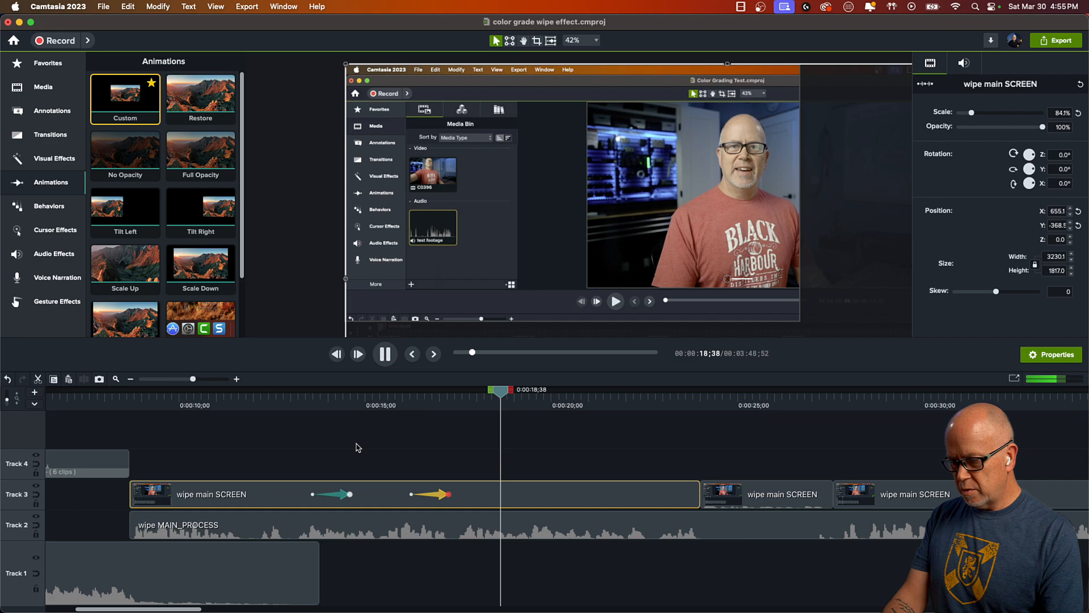
{"action": "key", "text": "space"}
- Move the second animation to end at 0:00:17;30, and check the clip at its start point and past its end
{"action": "left_click_drag", "start_coordinate": [519, 396], "coordinate": [461, 407]}
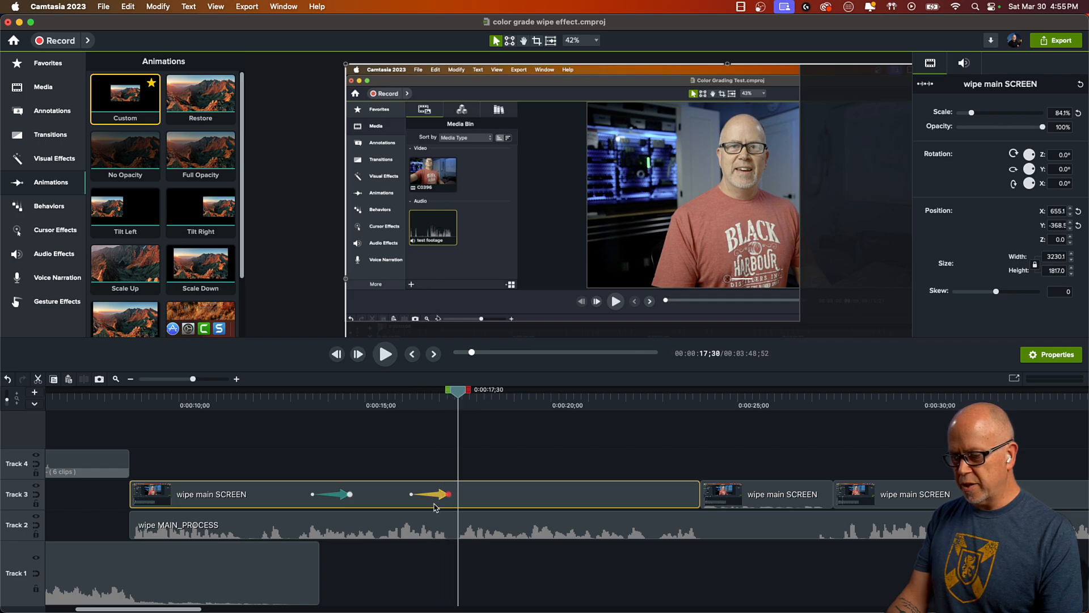
{"action": "left_click_drag", "start_coordinate": [441, 499], "coordinate": [460, 500]}
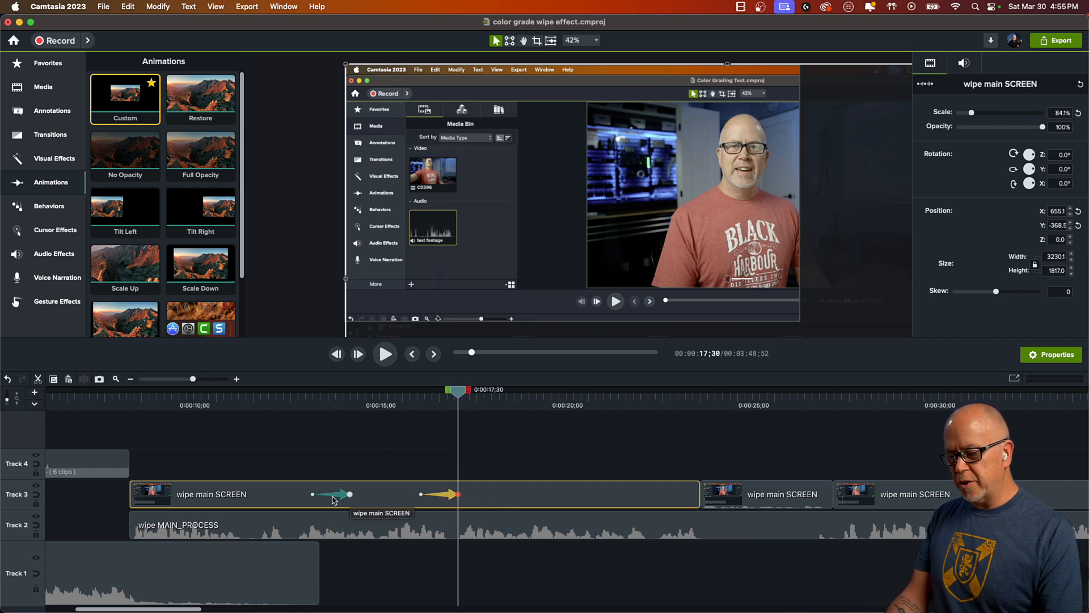
{"action": "left_click", "coordinate": [421, 494]}
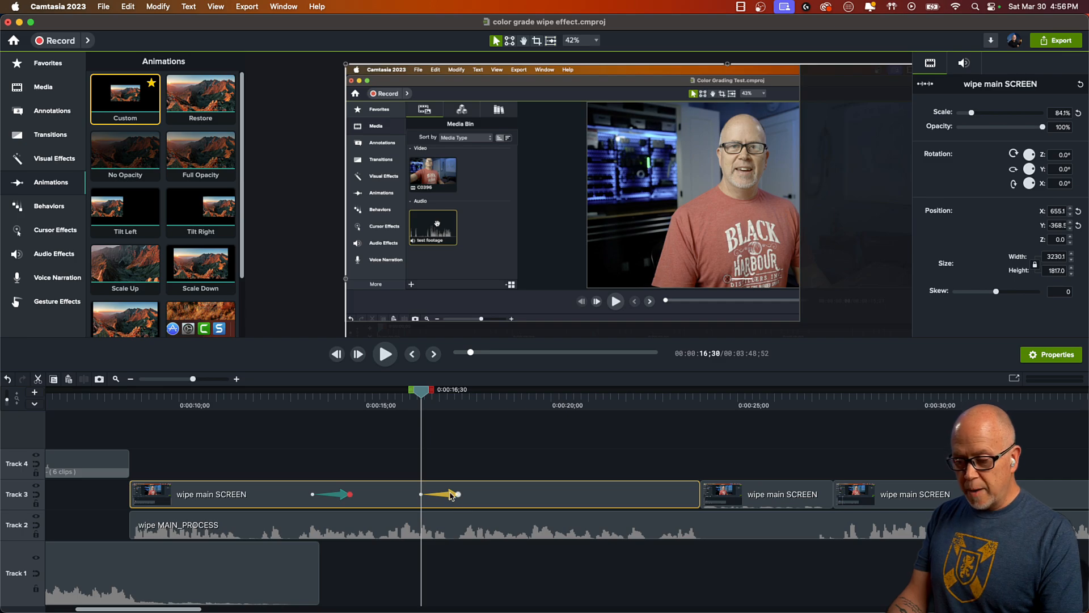
{"action": "left_click_drag", "start_coordinate": [421, 398], "coordinate": [509, 498]}
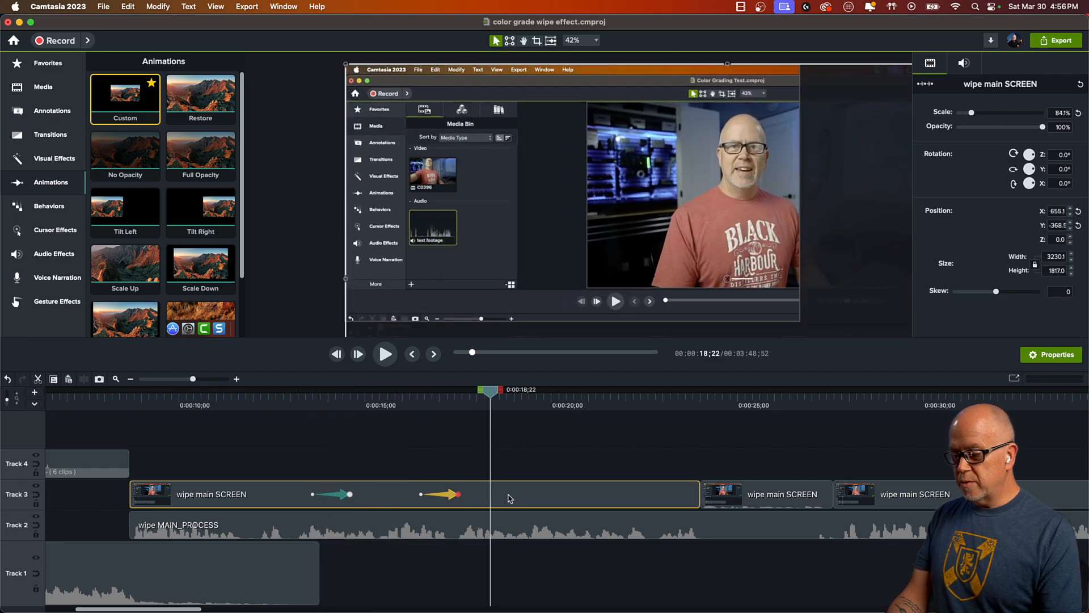
- At the second animation's end point, move the clip up on the canvas to Y 216.0 to show the recorded timeline
{"action": "left_click", "coordinate": [458, 495]}
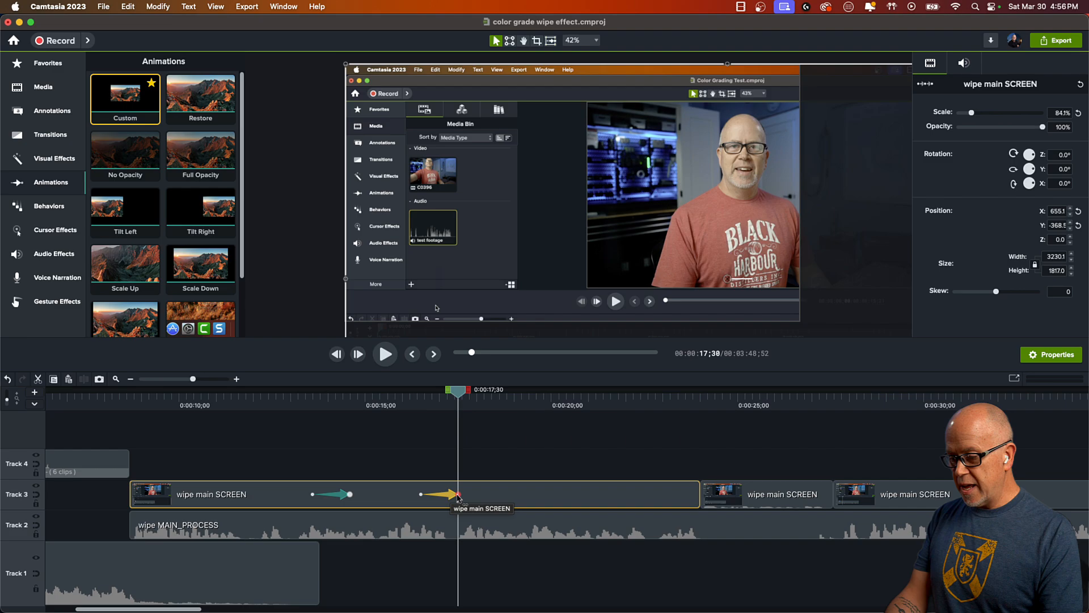
{"action": "left_click", "coordinate": [459, 496]}
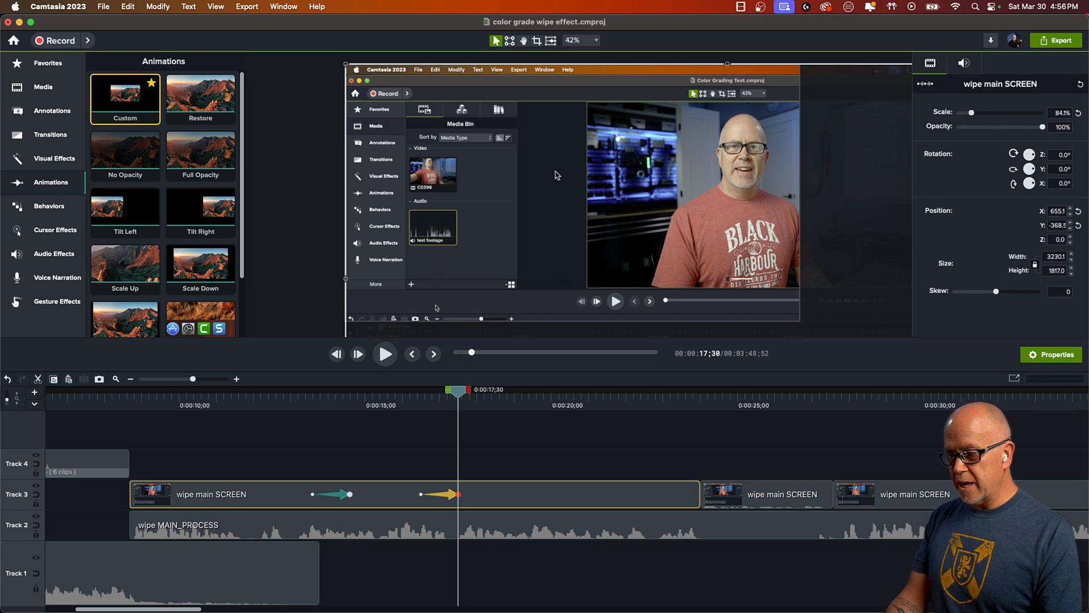
{"action": "scroll", "coordinate": [556, 175], "scroll_direction": "down", "scroll_amount": 5}
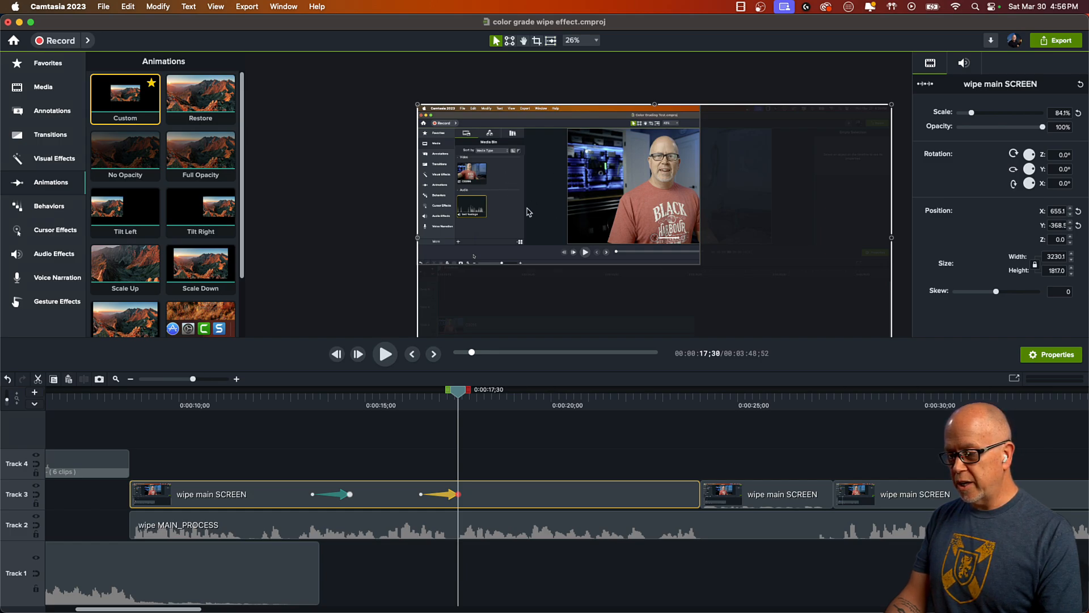
{"action": "left_click_drag", "start_coordinate": [527, 212], "coordinate": [517, 105]}
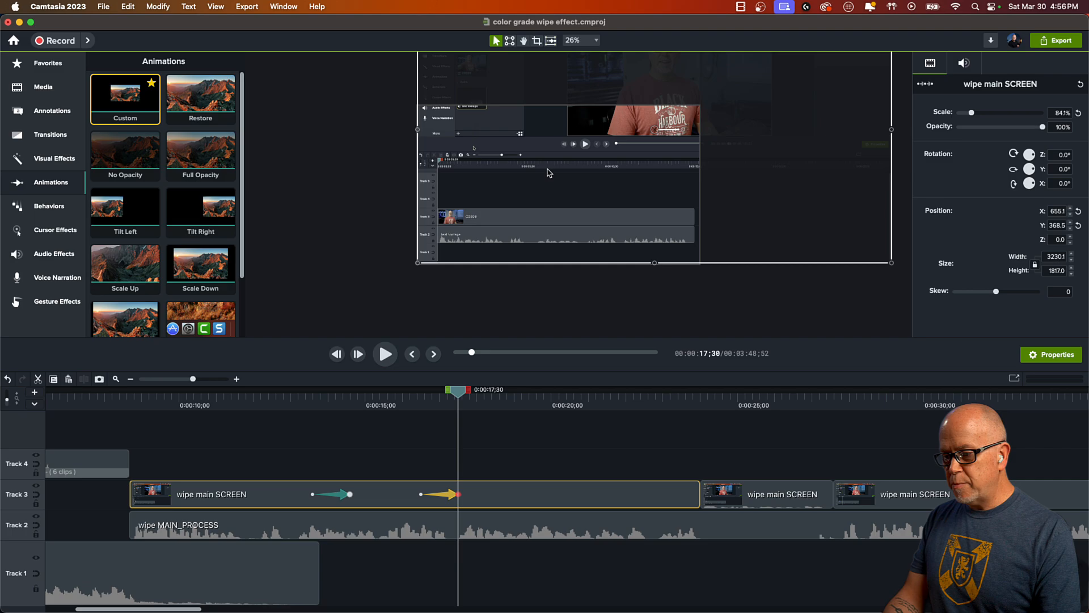
{"action": "left_click_drag", "start_coordinate": [549, 172], "coordinate": [549, 195]}
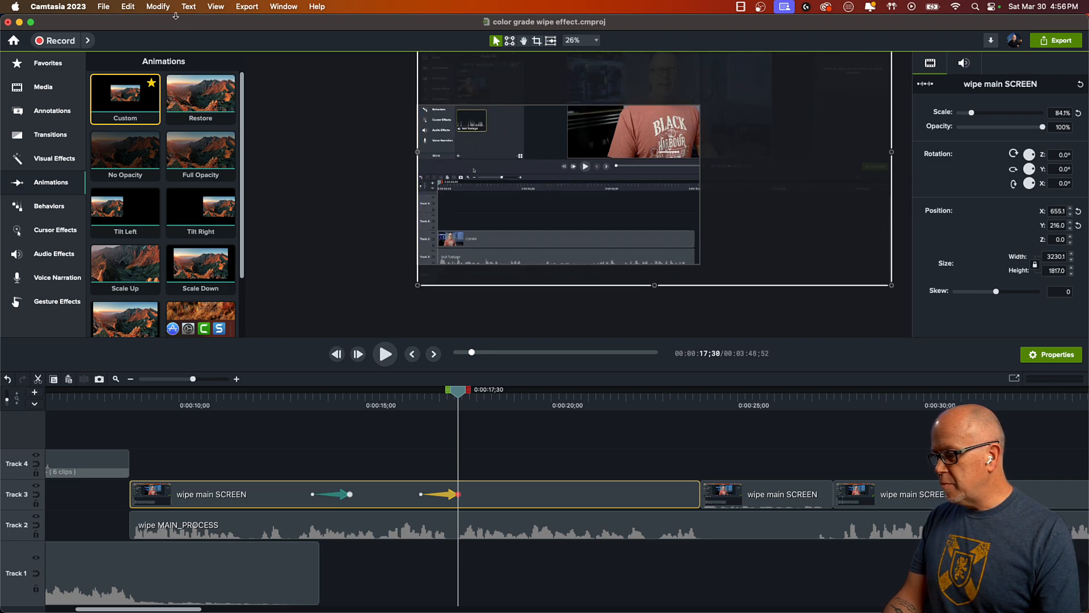
- Turn off canvas snapping and move the clip freely on the canvas to X 609.5, Y 209.3
{"action": "left_click", "coordinate": [215, 6]}
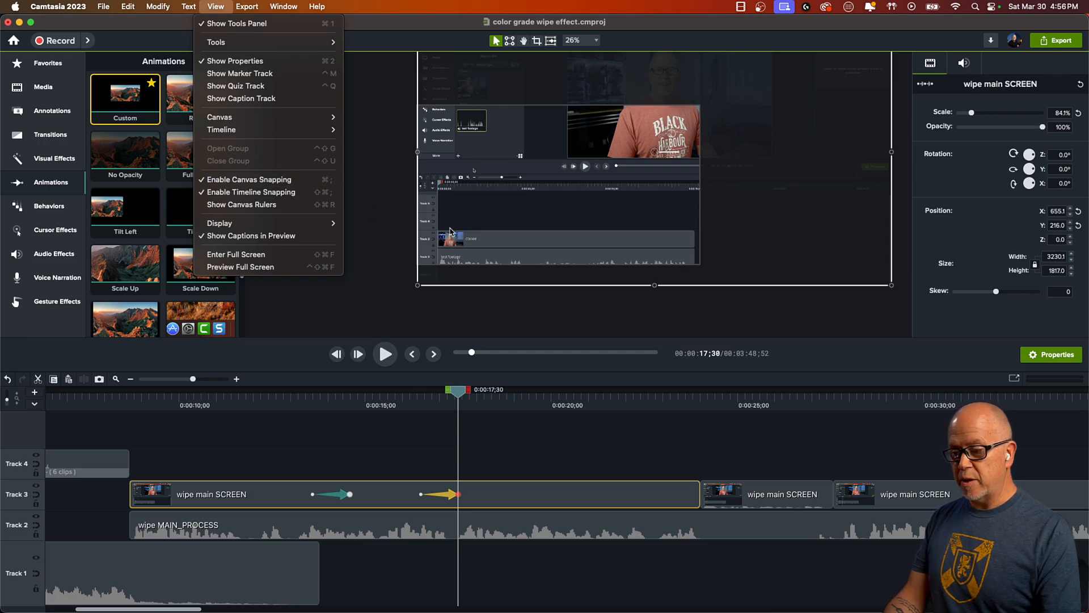
{"action": "left_click", "coordinate": [221, 180]}
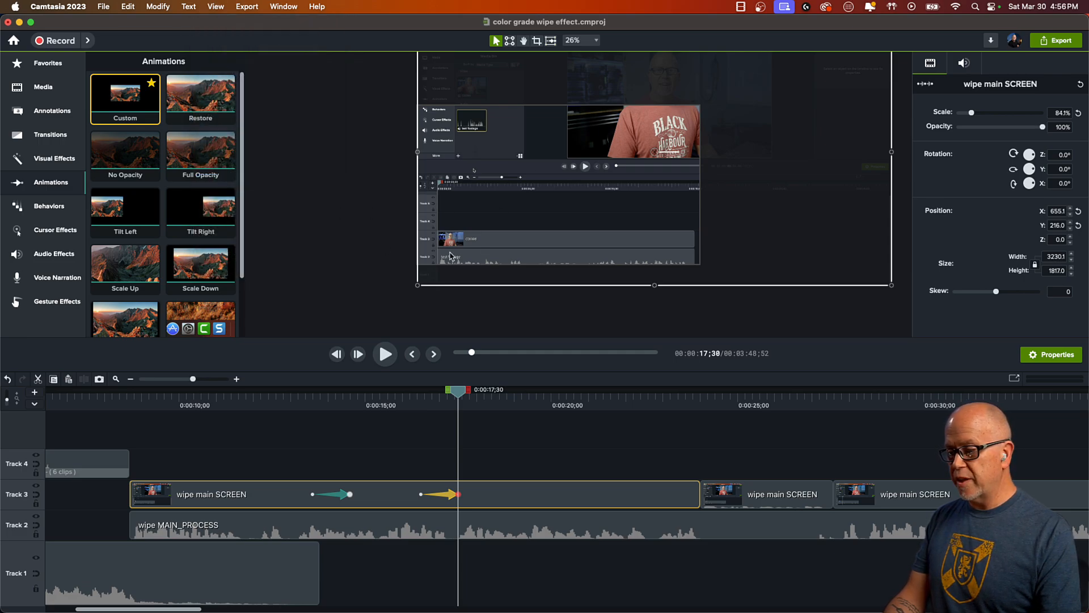
{"action": "mouse_move", "coordinate": [514, 226]}
{"action": "left_mouse_down"}
{"action": "mouse_move", "coordinate": [504, 233]}
{"action": "mouse_move", "coordinate": [505, 209]}
{"action": "mouse_move", "coordinate": [517, 209]}
{"action": "mouse_move", "coordinate": [507, 193]}
{"action": "mouse_move", "coordinate": [503, 222]}
{"action": "left_mouse_up"}
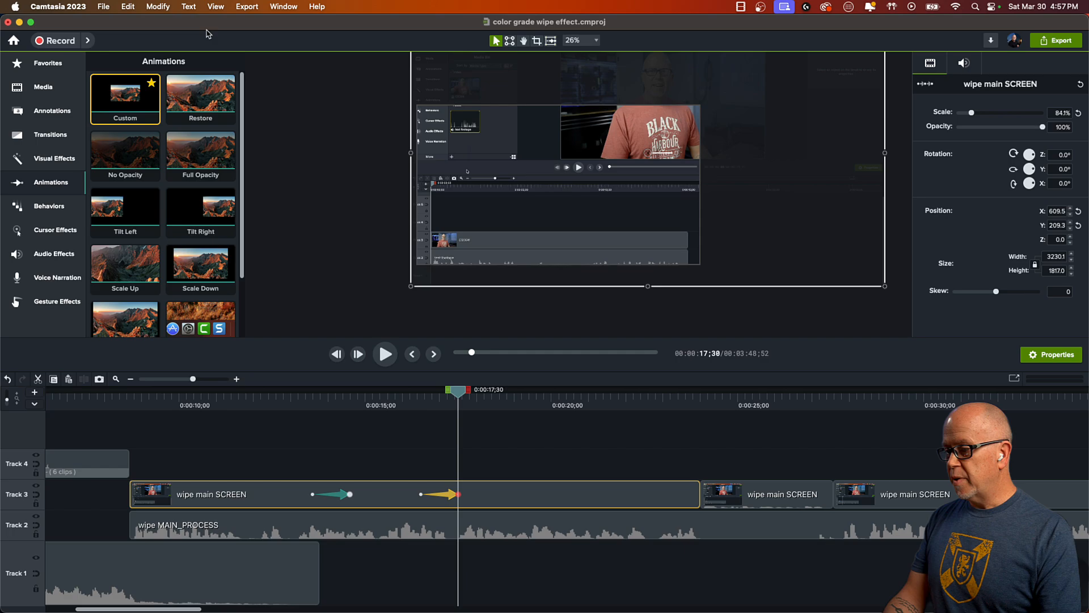
- Turn canvas snapping on and snap the clip to the canvas edge at X 655.1, Y 187.0
{"action": "left_click", "coordinate": [216, 7]}
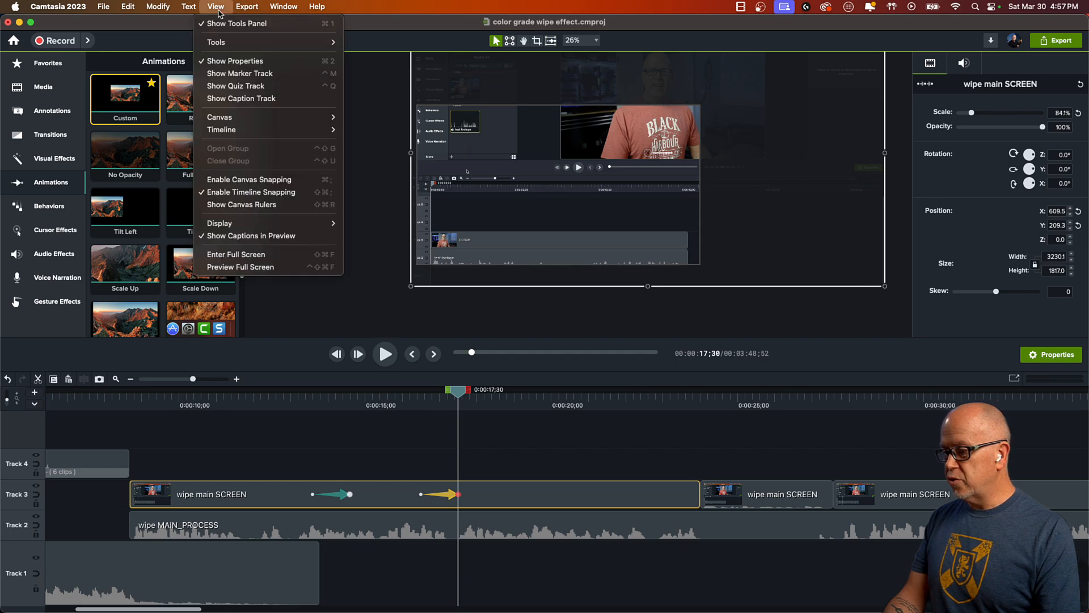
{"action": "left_click", "coordinate": [254, 181]}
{"action": "left_click_drag", "start_coordinate": [446, 235], "coordinate": [469, 235]}
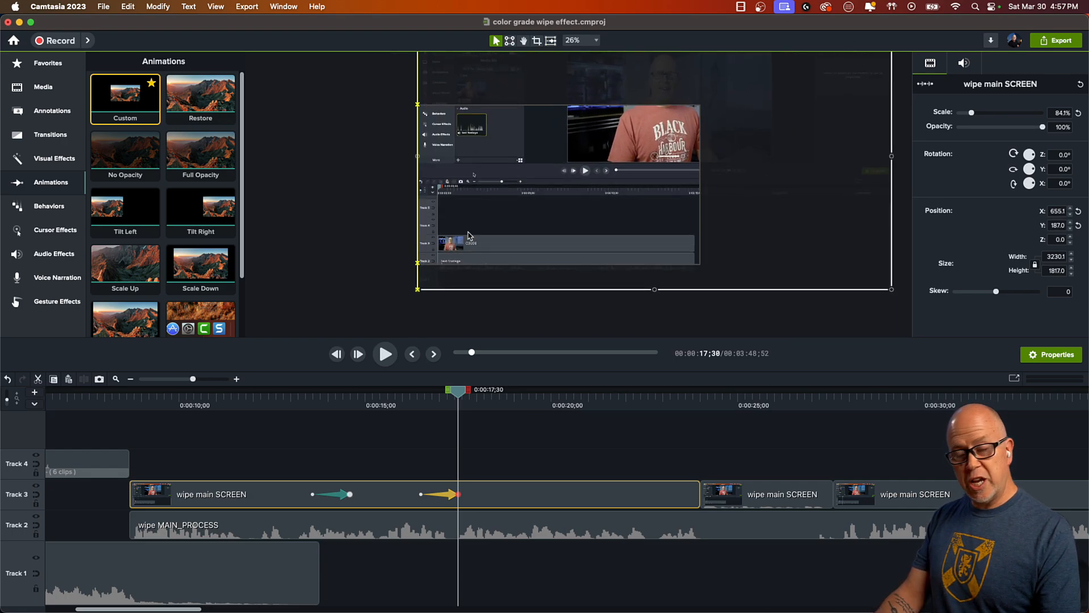
- Move the clip freely around the canvas, then snap it to the canvas's lower-left corner at X 655.1, Y 368.5
{"action": "left_click_drag", "start_coordinate": [468, 236], "coordinate": [429, 213]}
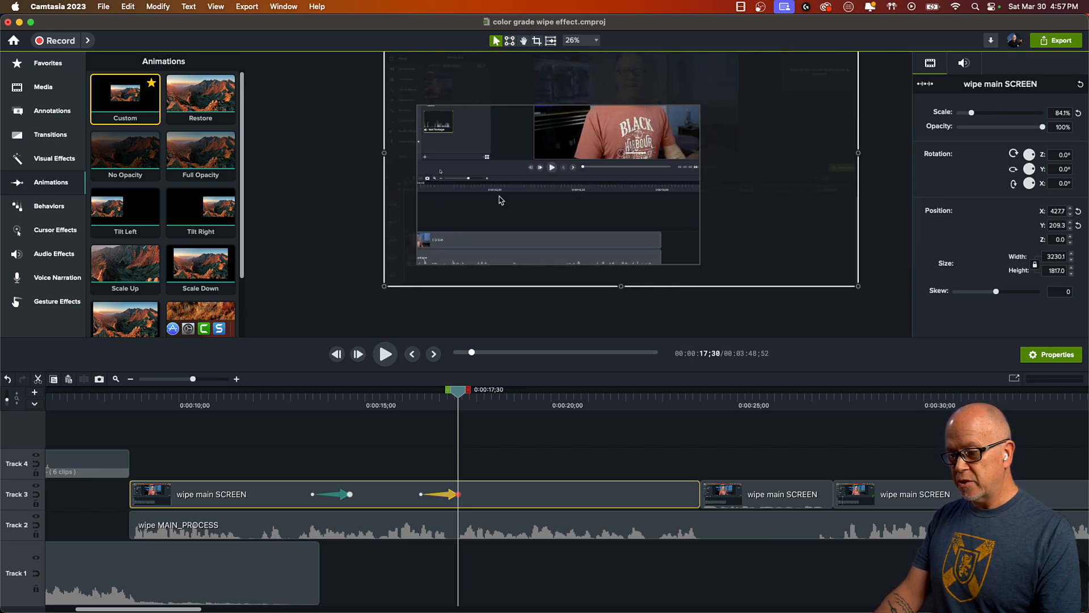
{"action": "mouse_move", "coordinate": [505, 170]}
{"action": "left_mouse_down"}
{"action": "mouse_move", "coordinate": [498, 263]}
{"action": "mouse_move", "coordinate": [507, 159]}
{"action": "mouse_move", "coordinate": [503, 209]}
{"action": "mouse_move", "coordinate": [508, 172]}
{"action": "mouse_move", "coordinate": [515, 186]}
{"action": "left_mouse_up"}
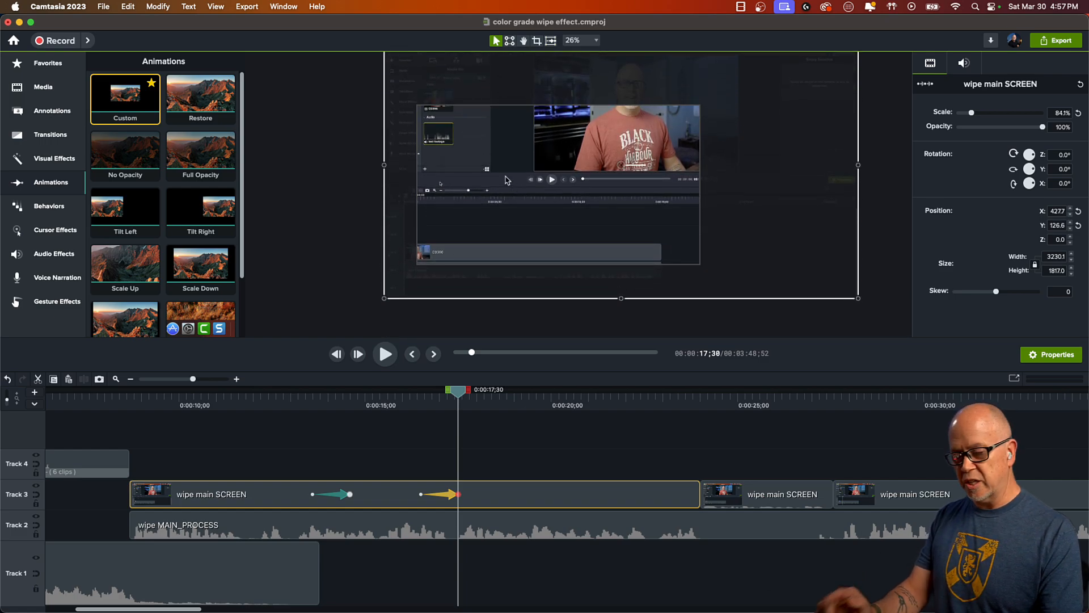
{"action": "left_click_drag", "start_coordinate": [447, 226], "coordinate": [479, 197]}
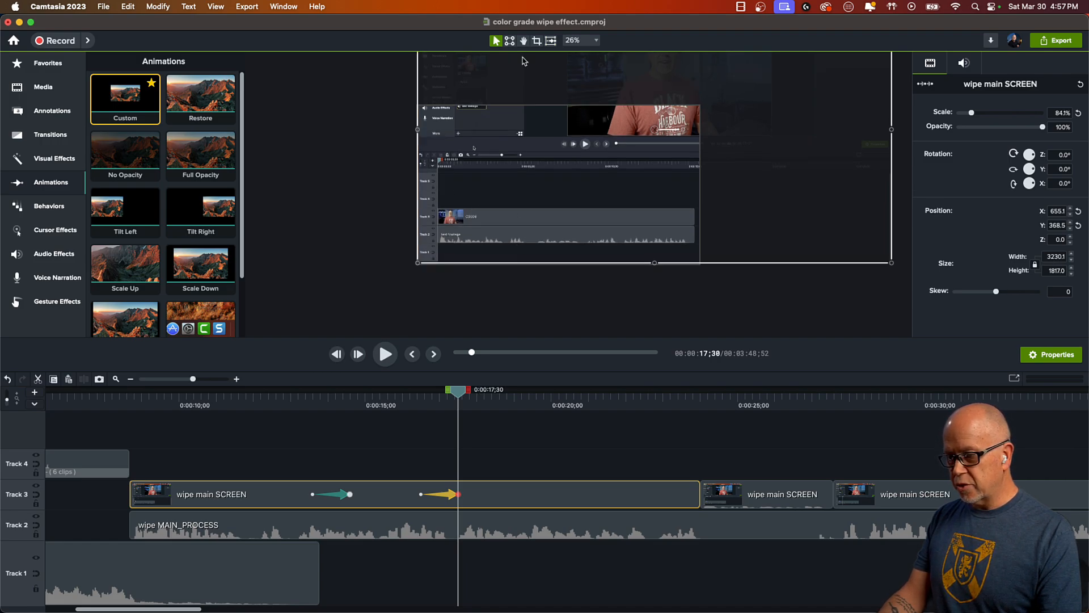
- Fit the canvas to the window and play back the first two animations from 0:00:13;26 to just past 0:00:19;00
{"action": "left_click", "coordinate": [577, 42]}
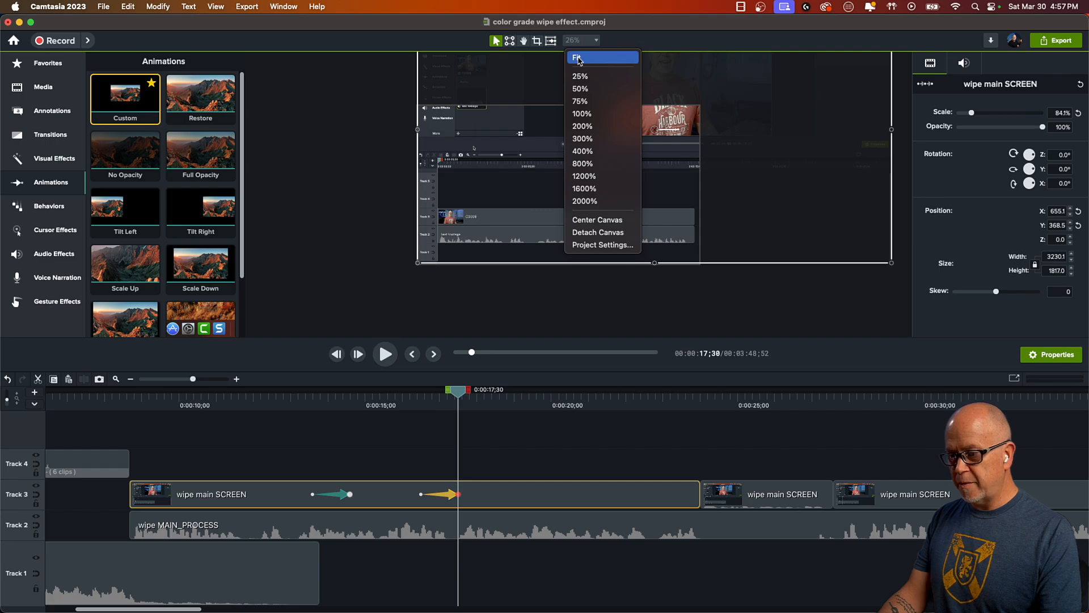
{"action": "left_click", "coordinate": [578, 59]}
{"action": "left_click", "coordinate": [411, 413]}
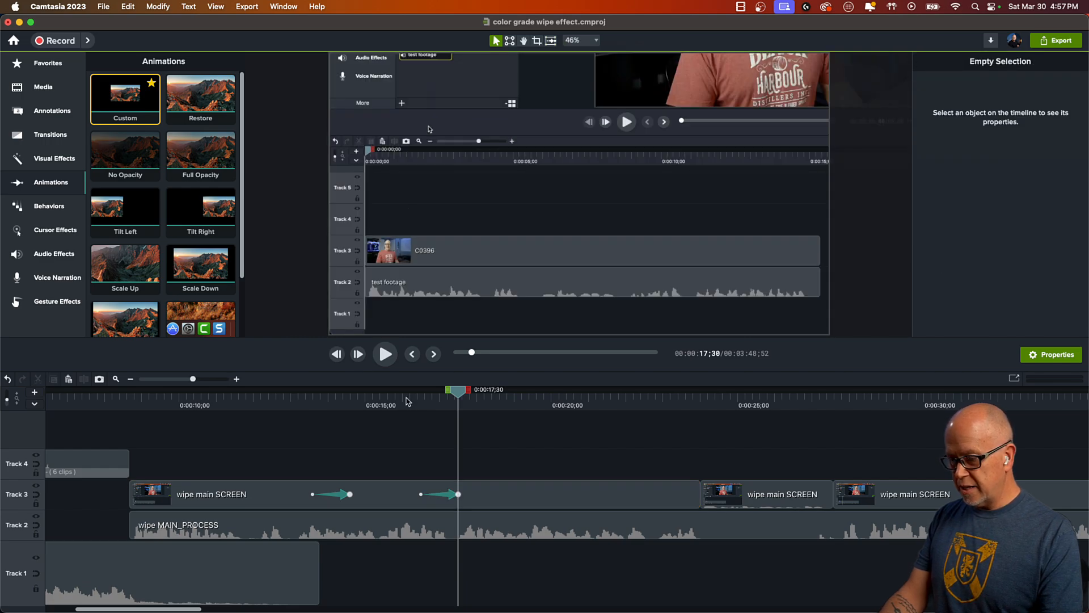
{"action": "left_click", "coordinate": [307, 404]}
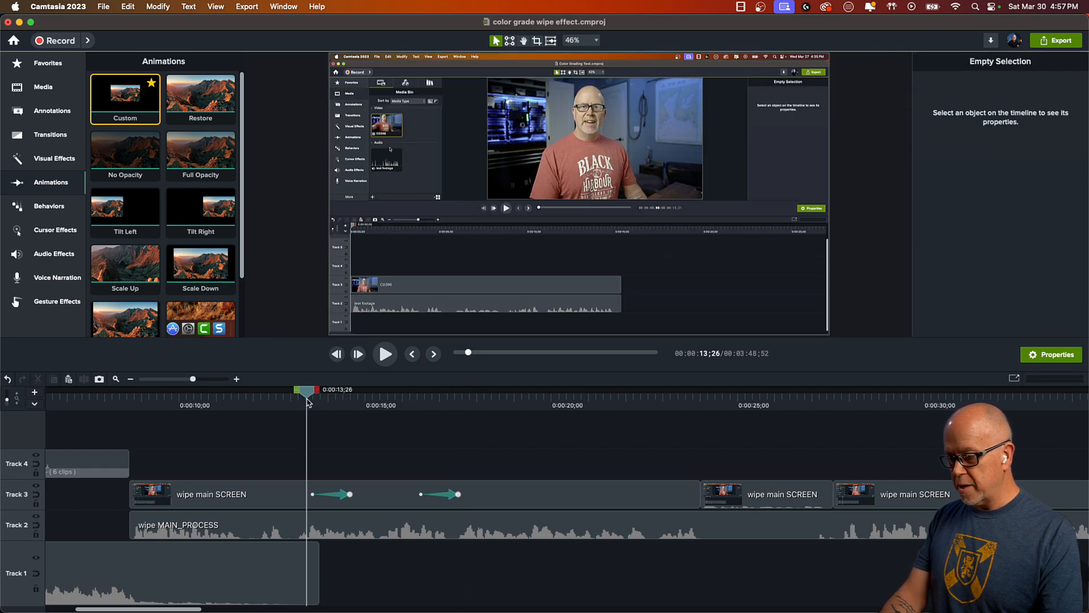
{"action": "key", "text": "space"}
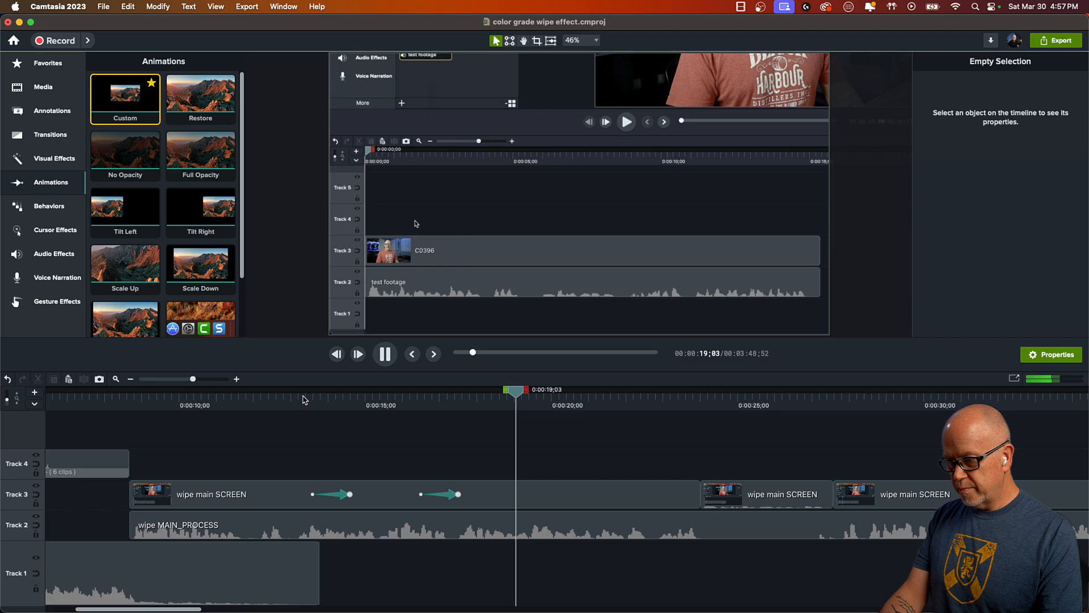
{"action": "key", "text": "space"}
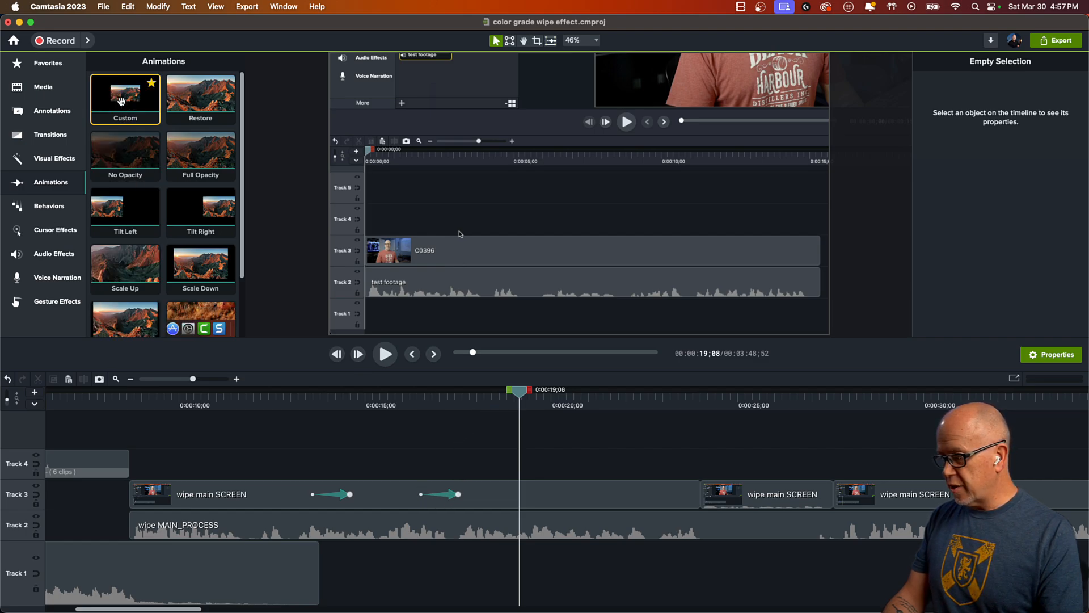
- Add a third custom animation ending at 0:00:19;08 and reframe the clip on the presenter at 77.8% scale, X 227.3, Y about -200
{"action": "left_click_drag", "start_coordinate": [121, 101], "coordinate": [514, 494]}
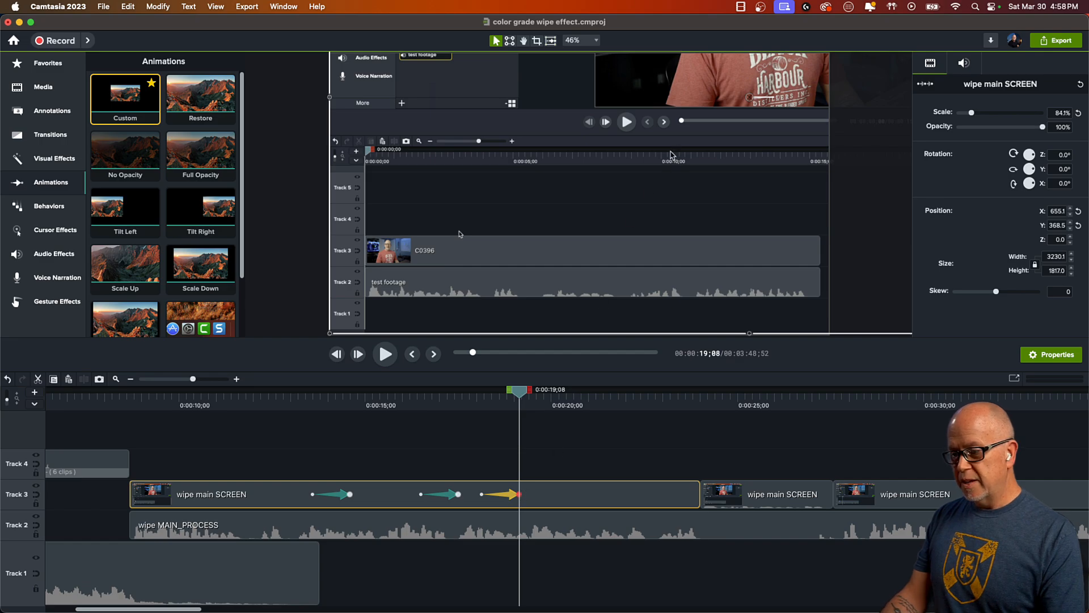
{"action": "left_click_drag", "start_coordinate": [671, 155], "coordinate": [555, 319]}
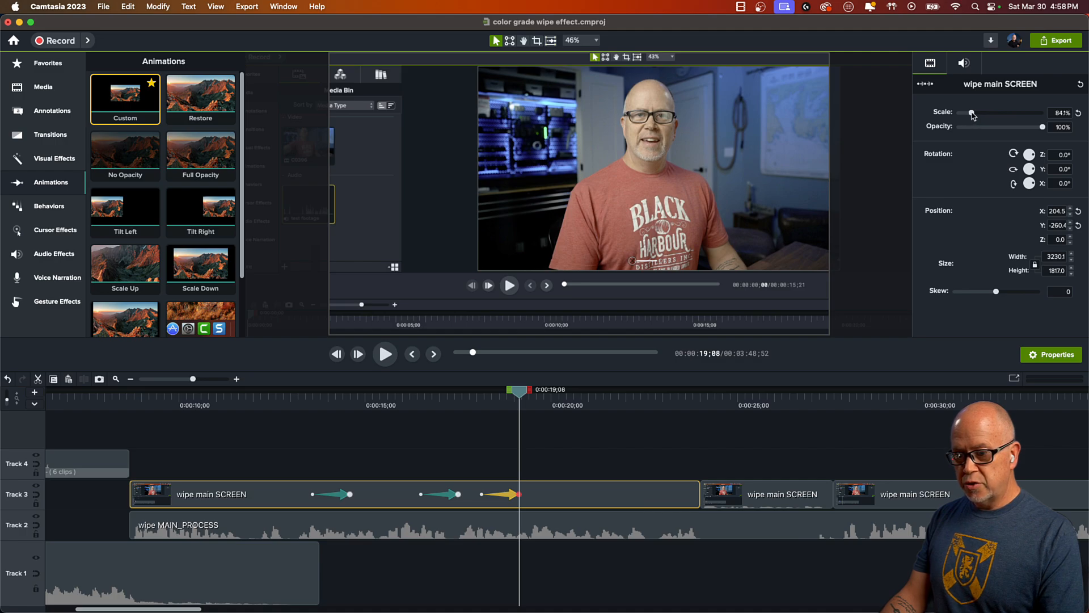
{"action": "left_click_drag", "start_coordinate": [972, 113], "coordinate": [971, 113]}
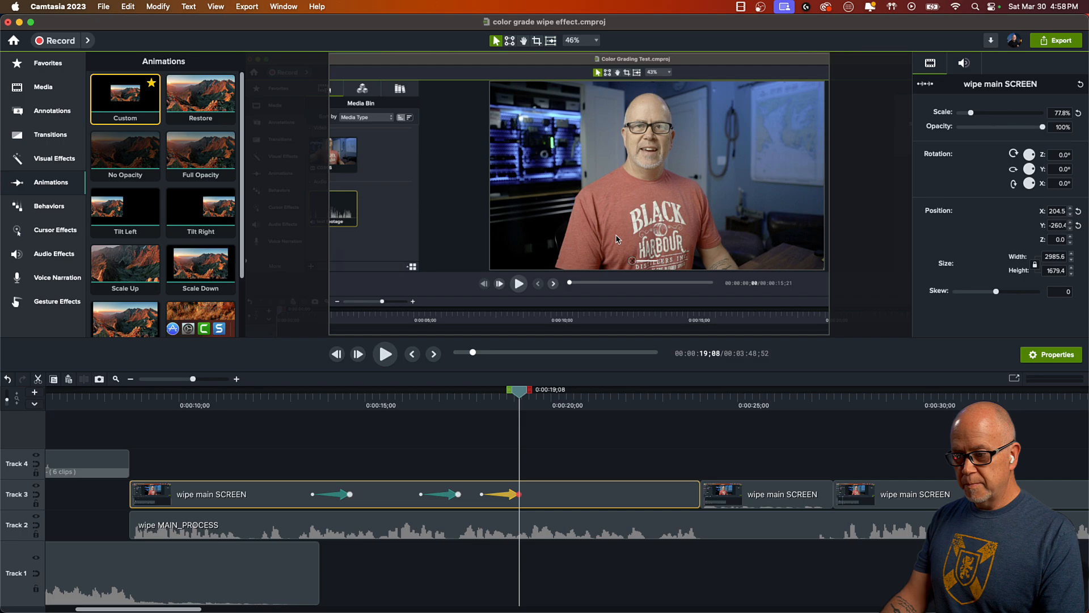
{"action": "left_click_drag", "start_coordinate": [618, 239], "coordinate": [622, 223]}
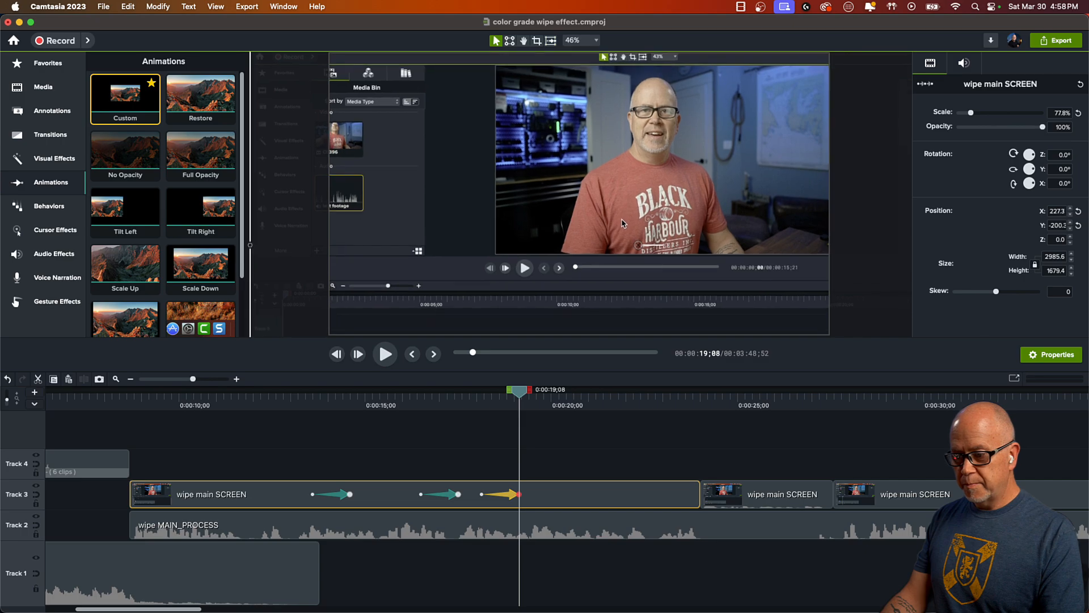
- Play back the third animation and check the clip's scale and position at its start and end points
{"action": "left_click", "coordinate": [463, 403]}
{"action": "key", "text": "space"}
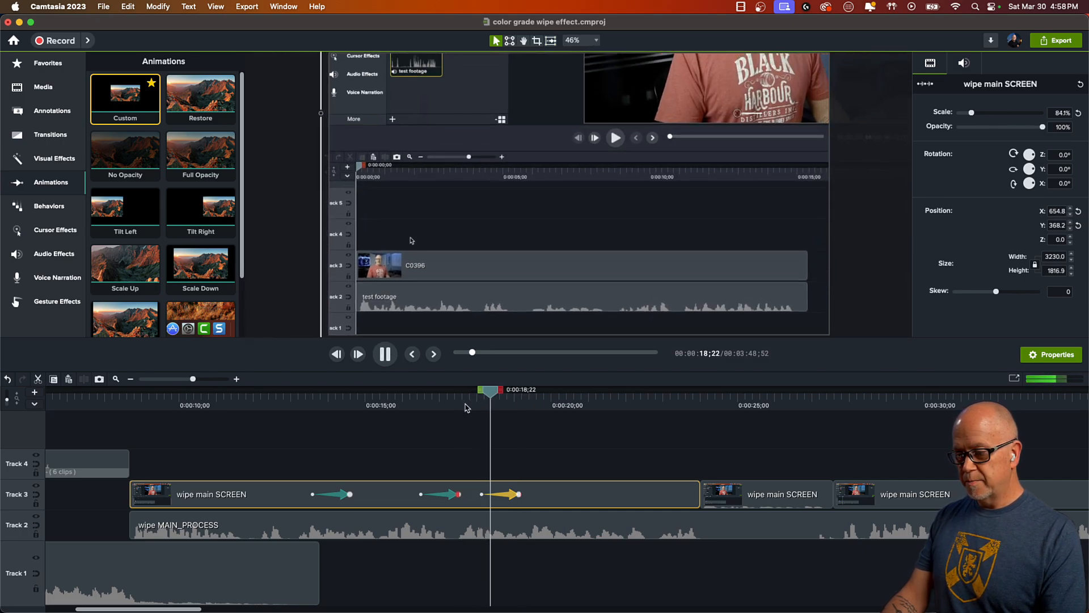
{"action": "key", "text": "space"}
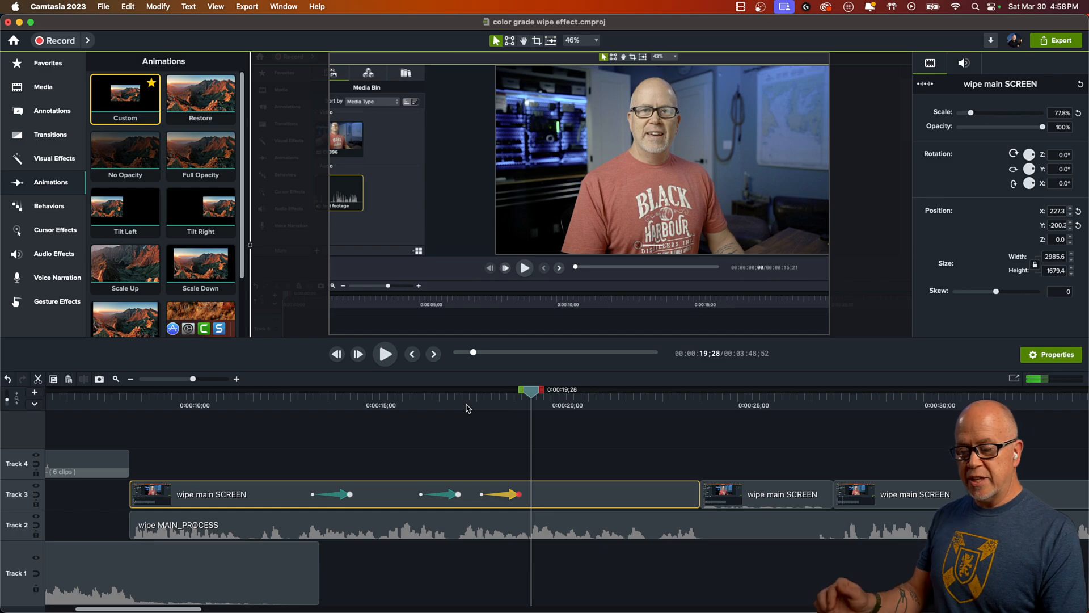
{"action": "left_click", "coordinate": [483, 496]}
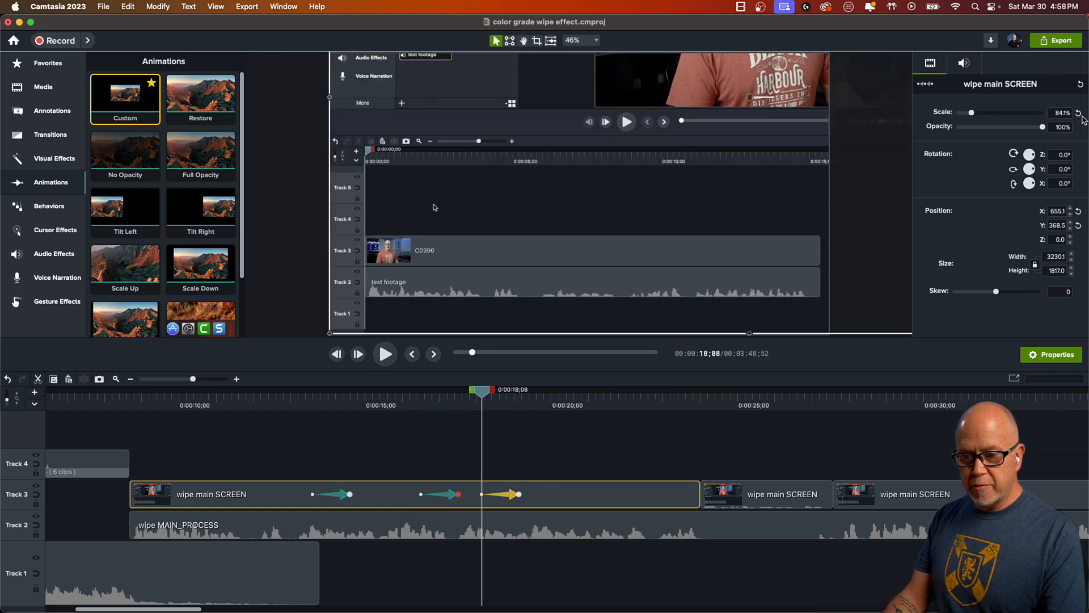
{"action": "left_click", "coordinate": [519, 494]}
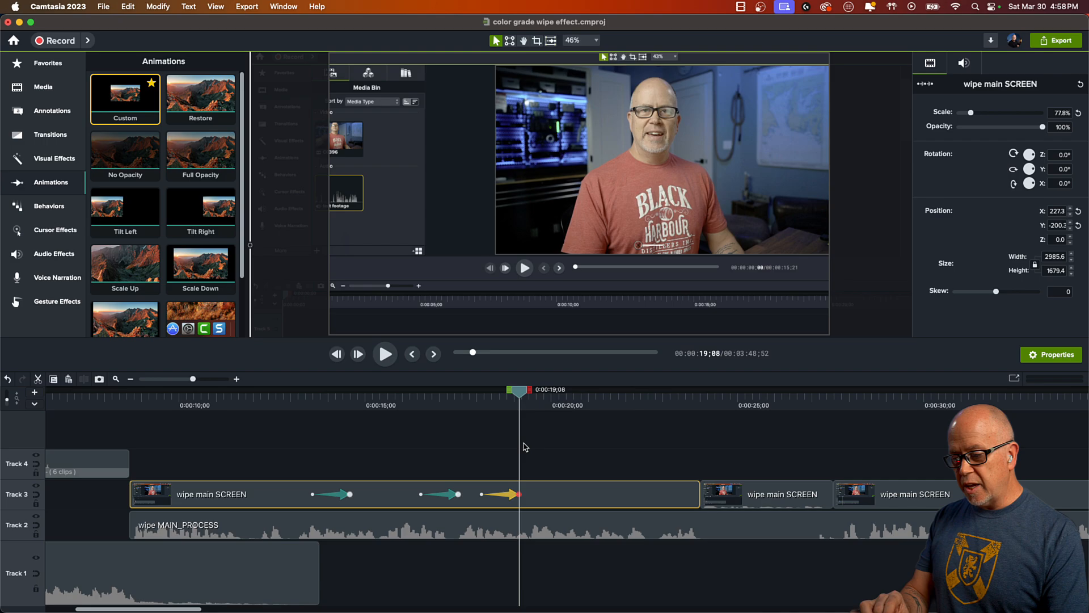
- At the first animation's start point, try to enlarge the clip slightly past the canvas's top edge
{"action": "left_click", "coordinate": [312, 495]}
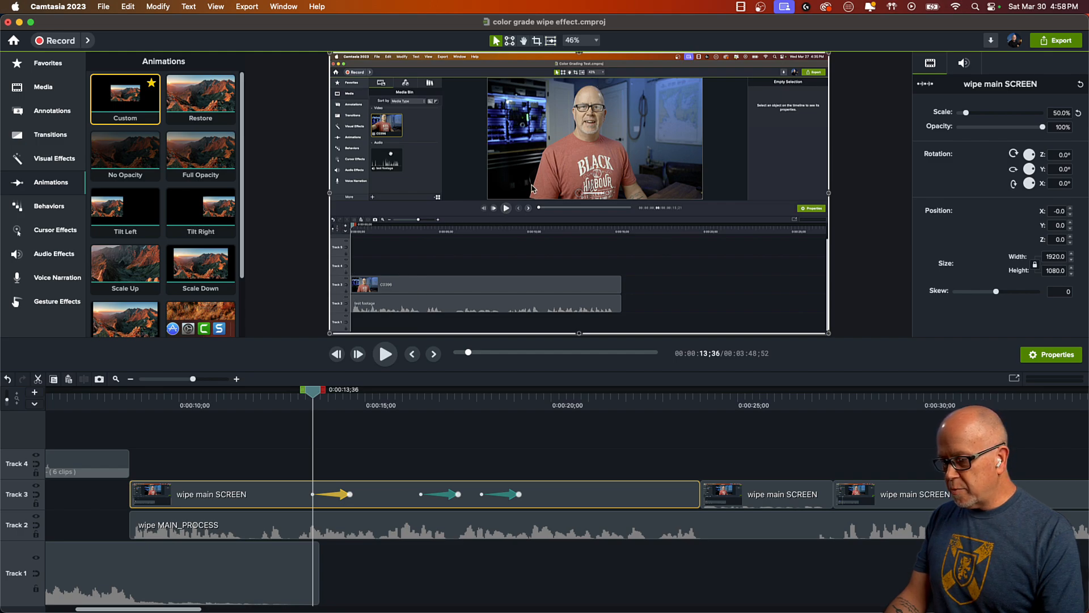
{"action": "scroll", "coordinate": [534, 189], "scroll_direction": "down", "scroll_amount": 2}
{"action": "scroll", "coordinate": [536, 187], "scroll_direction": "up", "scroll_amount": 2}
{"action": "scroll", "coordinate": [570, 94], "scroll_direction": "down", "scroll_amount": 4}
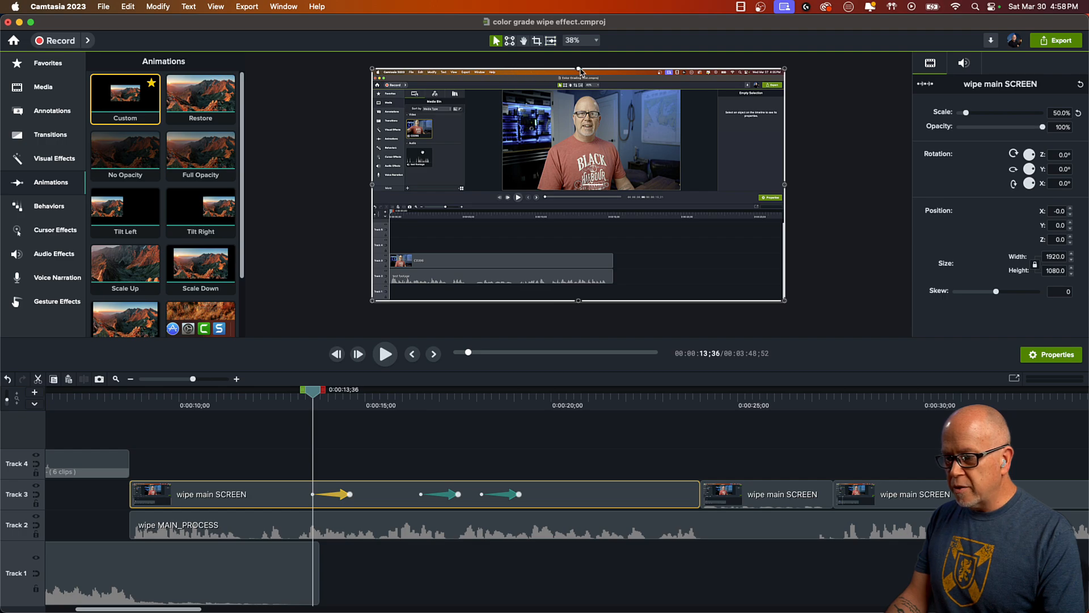
{"action": "mouse_move", "coordinate": [579, 70]}
{"action": "left_mouse_down"}
{"action": "mouse_move", "coordinate": [581, 60]}
{"action": "mouse_move", "coordinate": [580, 70]}
{"action": "left_mouse_up"}
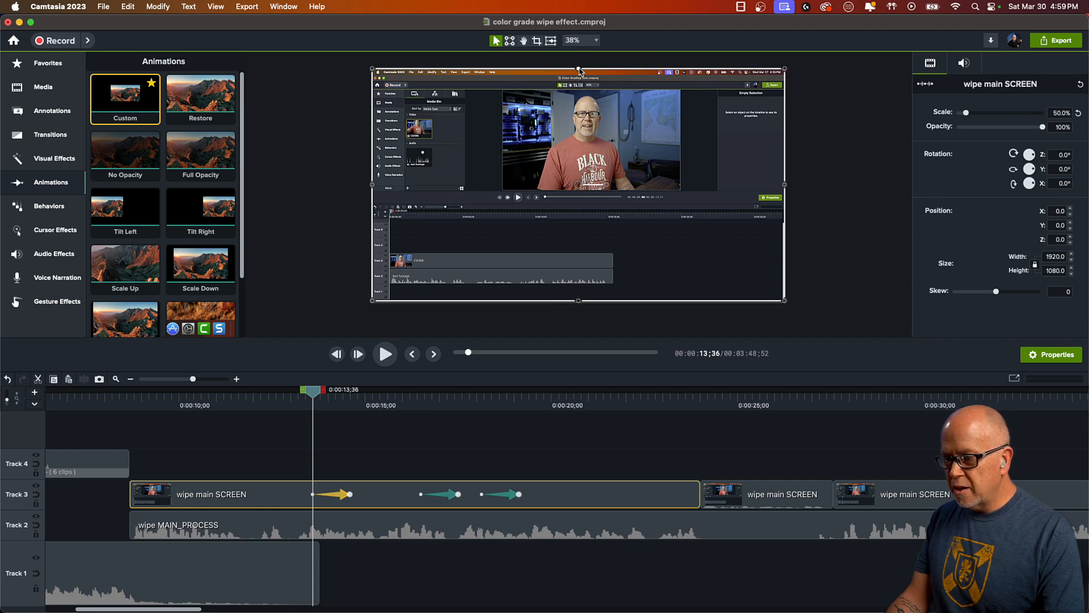
{"action": "left_click", "coordinate": [537, 41]}
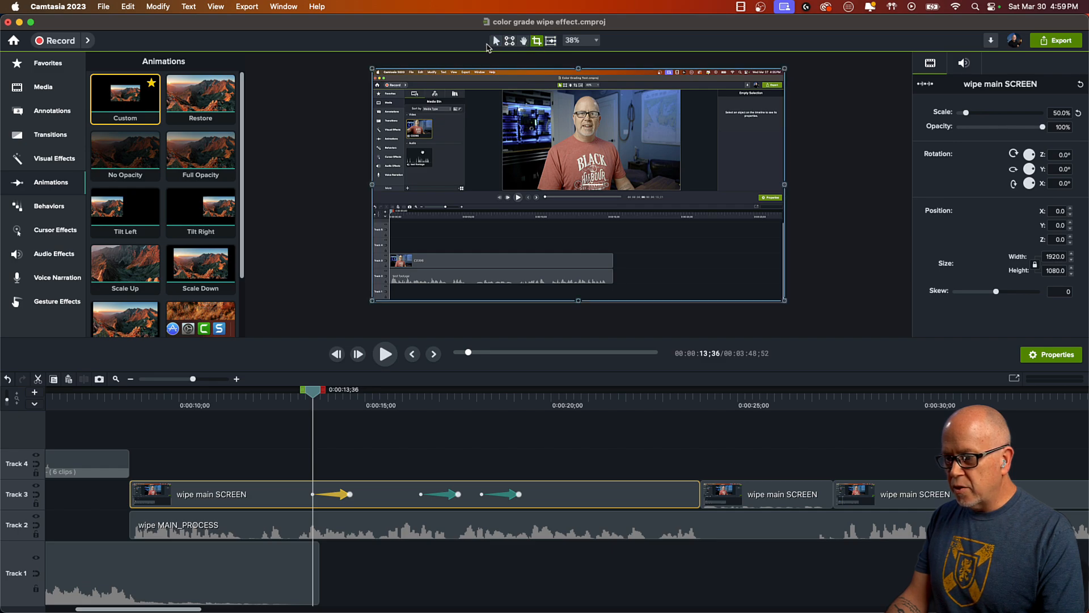
{"action": "left_click", "coordinate": [496, 41]}
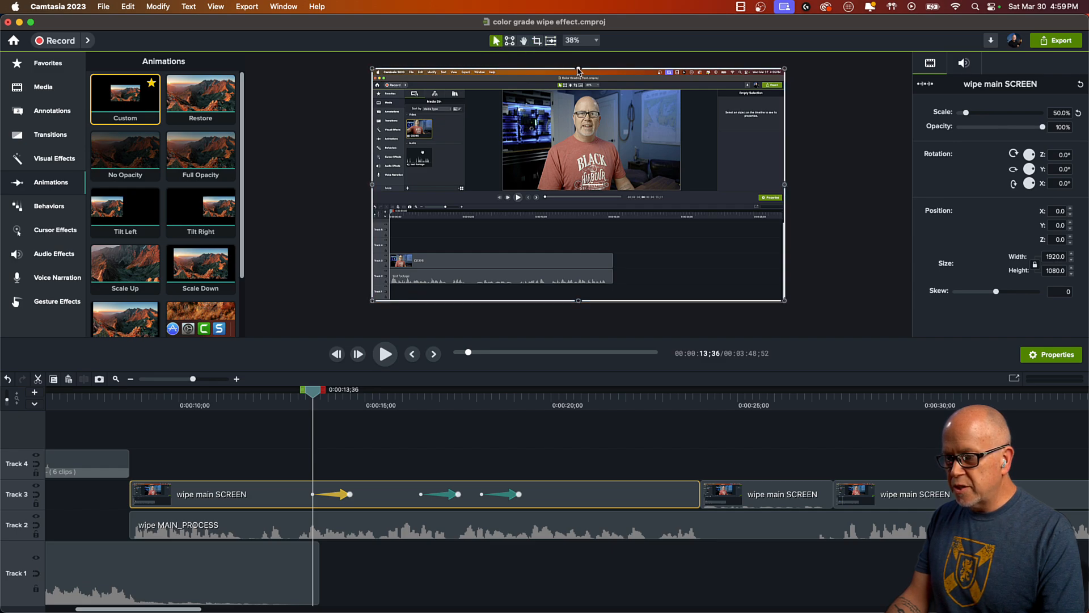
{"action": "mouse_move", "coordinate": [579, 69]}
{"action": "left_mouse_down"}
{"action": "mouse_move", "coordinate": [579, 57]}
{"action": "mouse_move", "coordinate": [578, 68]}
{"action": "left_mouse_up"}
- Turn off canvas snapping and enlarge the clip upward to 51.1% scale at Y 11.8 to push the recorded menu bar off the canvas
{"action": "left_click", "coordinate": [215, 7]}
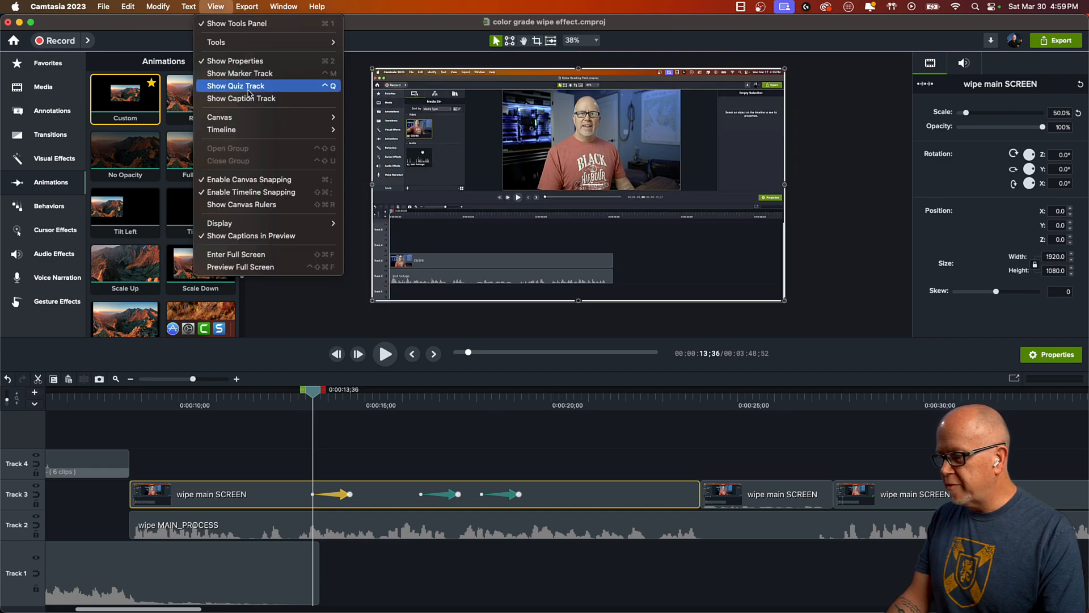
{"action": "left_click", "coordinate": [252, 181]}
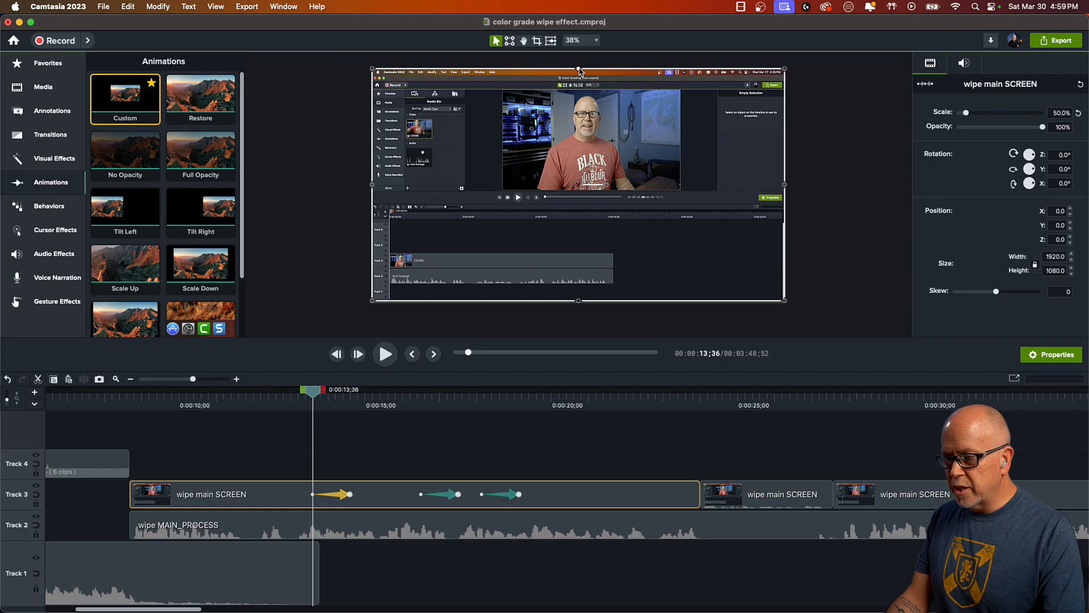
{"action": "left_click_drag", "start_coordinate": [580, 66], "coordinate": [585, 66]}
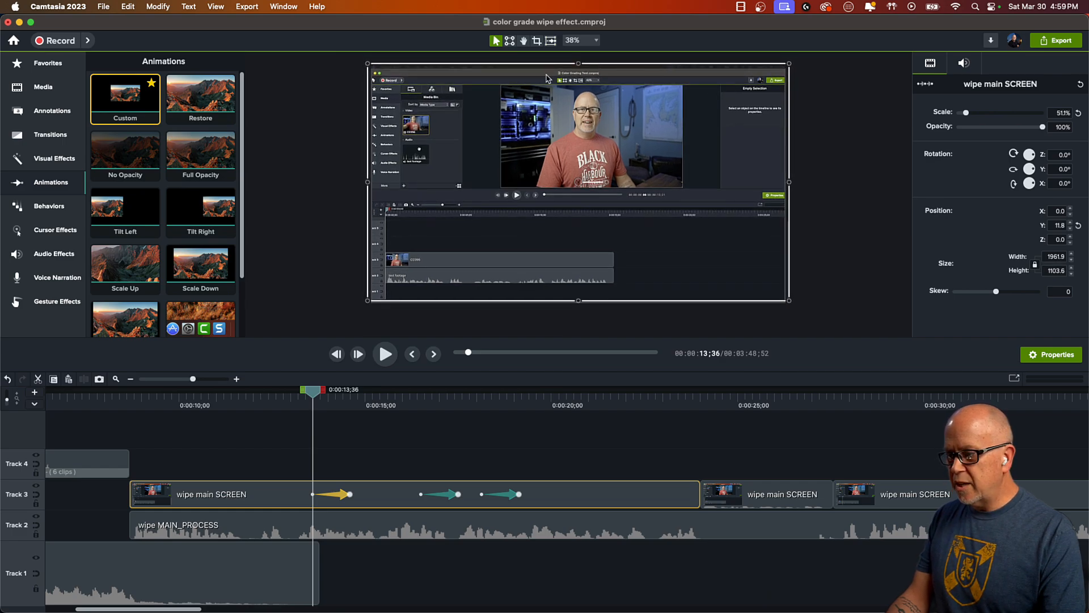
- Turn canvas snapping back on and deselect the clip
{"action": "left_click", "coordinate": [219, 8]}
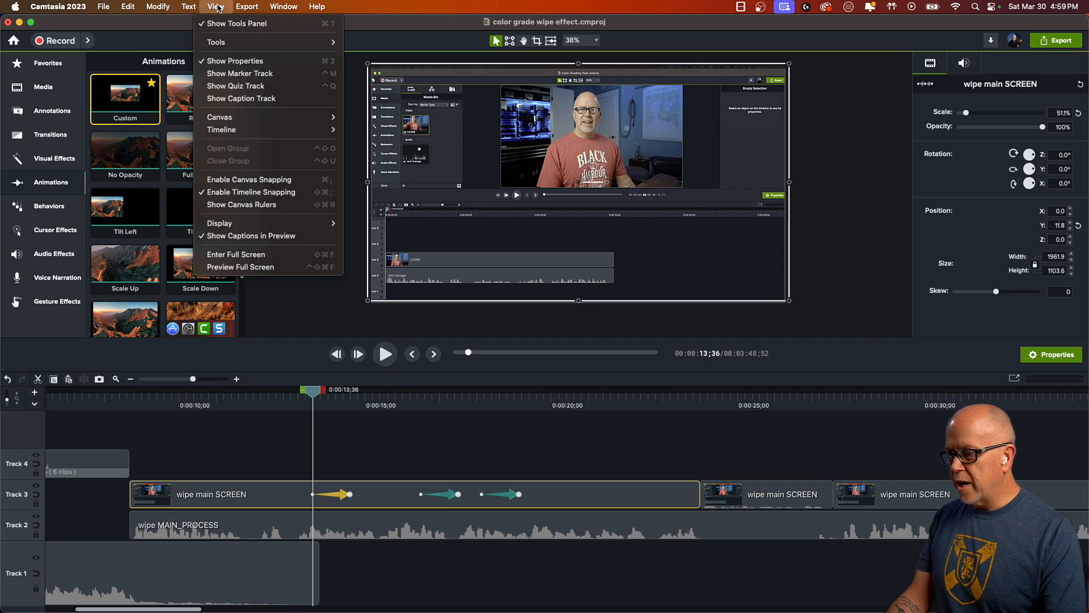
{"action": "left_click", "coordinate": [244, 179]}
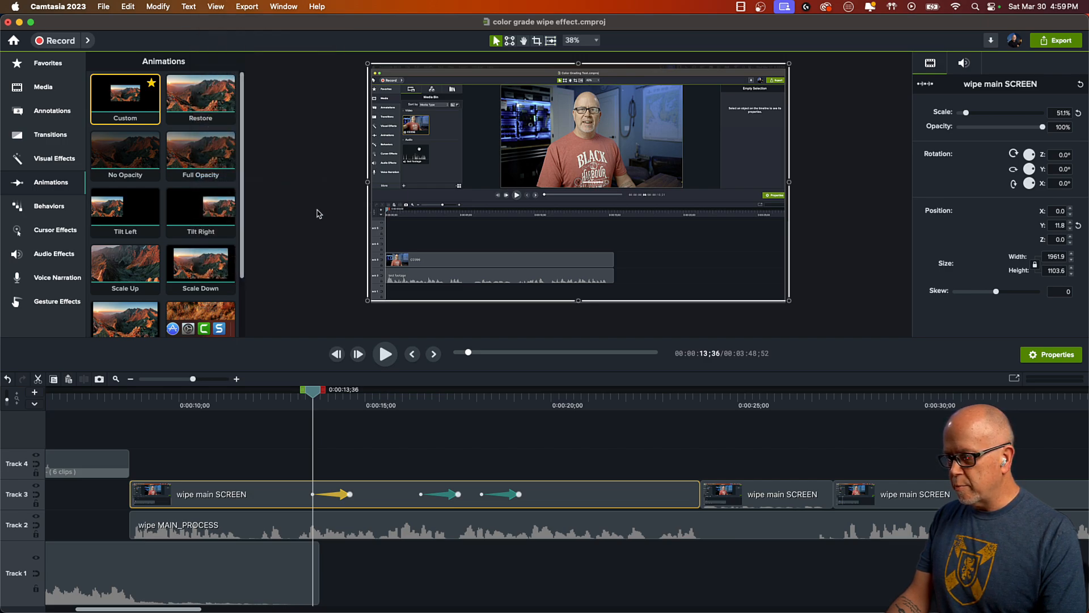
{"action": "left_click", "coordinate": [329, 218]}
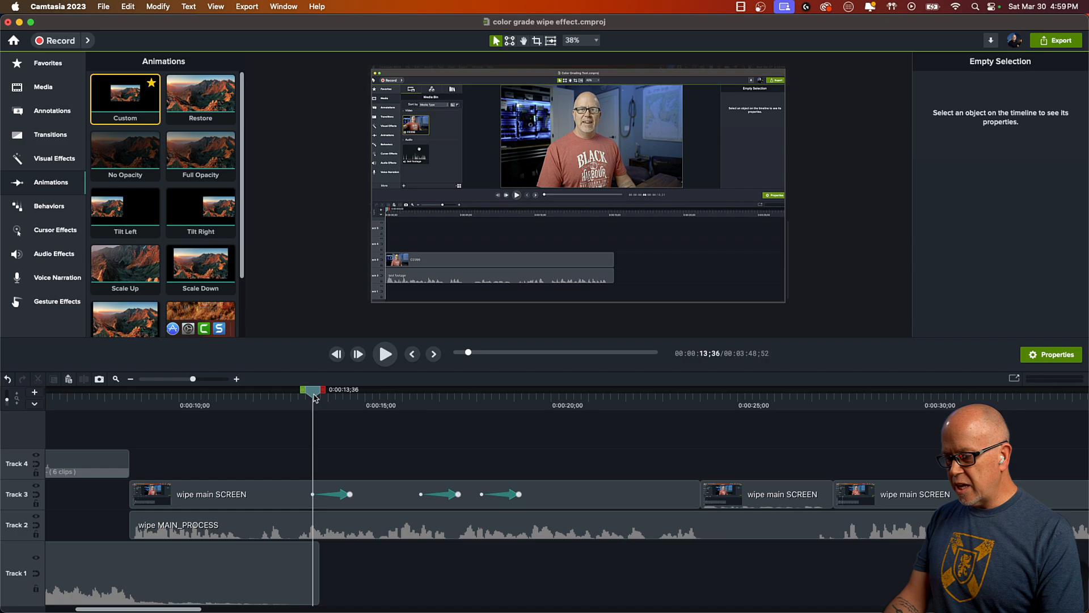
- Add a fourth custom animation to the clip ending at 0:00:21;05 and set the clip's scale to 50%
{"action": "left_click_drag", "start_coordinate": [313, 426], "coordinate": [569, 476]}
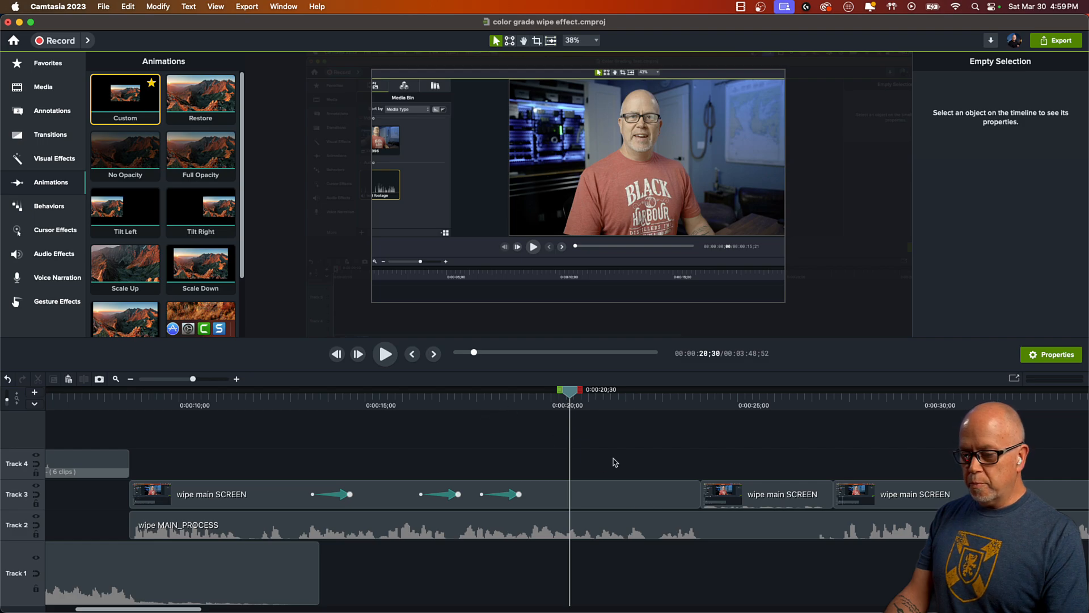
{"action": "left_click_drag", "start_coordinate": [174, 118], "coordinate": [591, 498]}
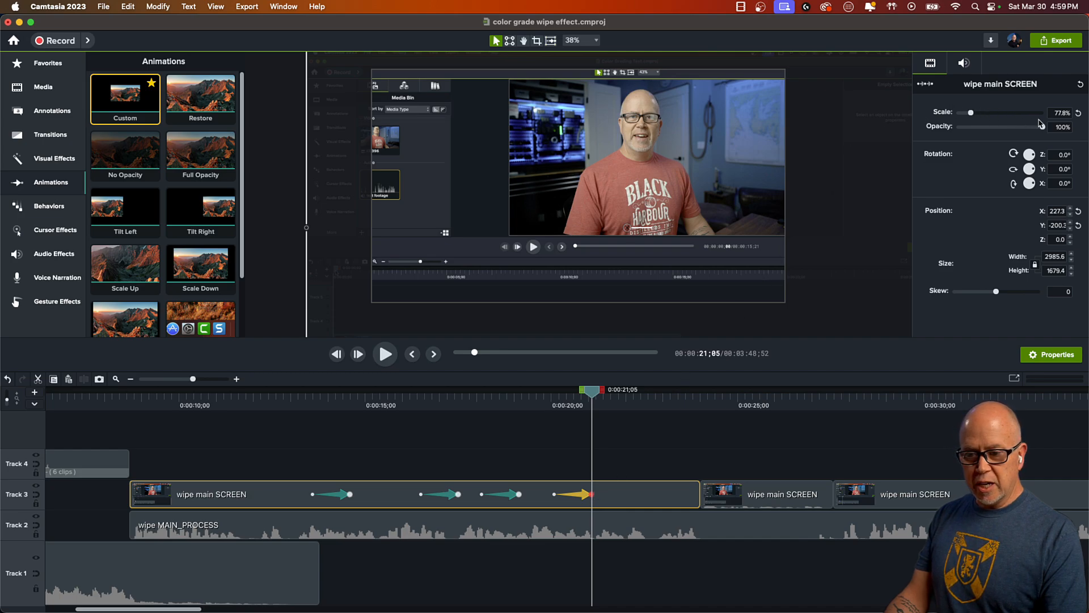
{"action": "double_click", "coordinate": [1057, 114]}
{"action": "type", "text": "50"}
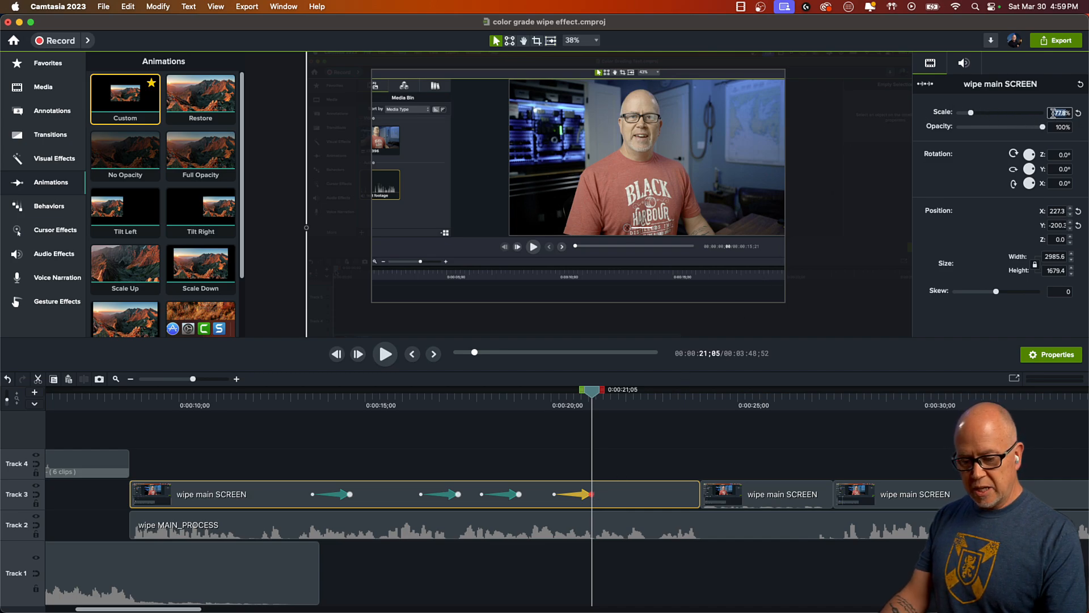
{"action": "key", "text": "Tab"}
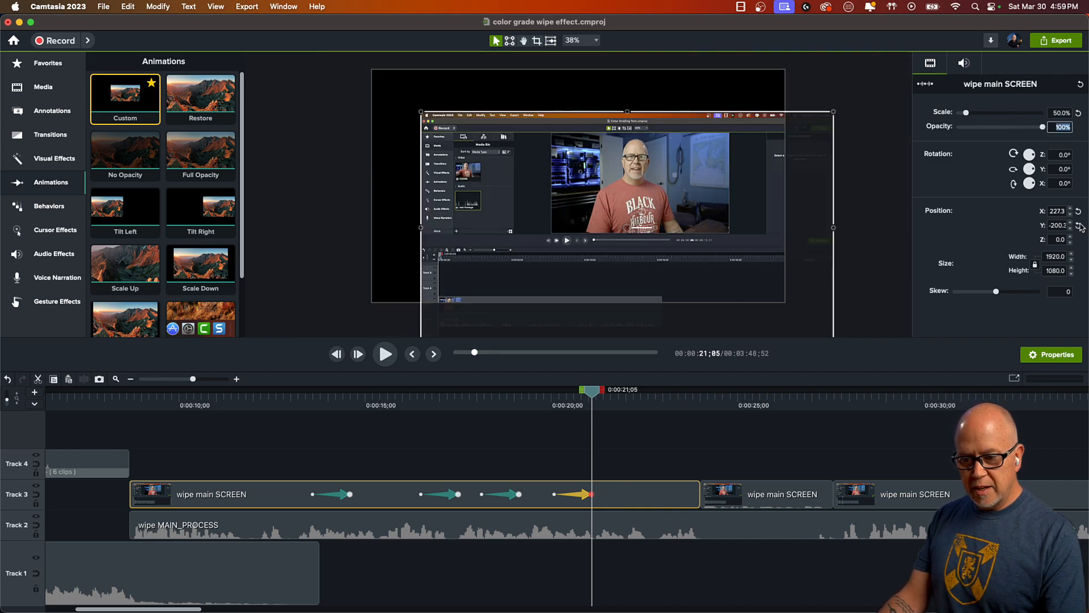
- Reset the clip's X and Y position at the fourth animation's end and deselect the clip
{"action": "left_click", "coordinate": [1080, 212]}
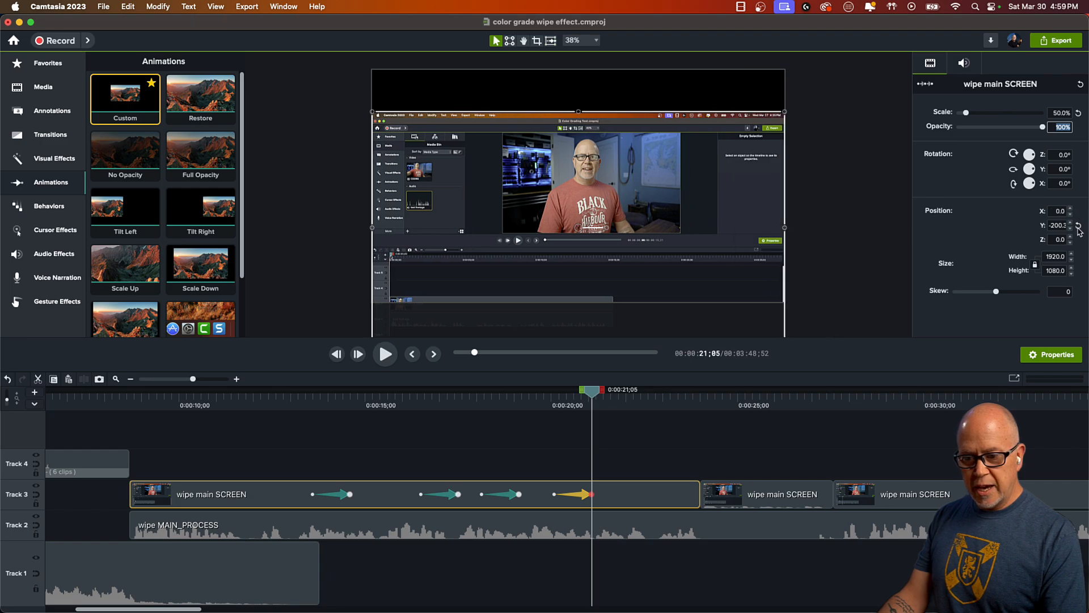
{"action": "left_click", "coordinate": [1079, 226]}
{"action": "left_click", "coordinate": [626, 470]}
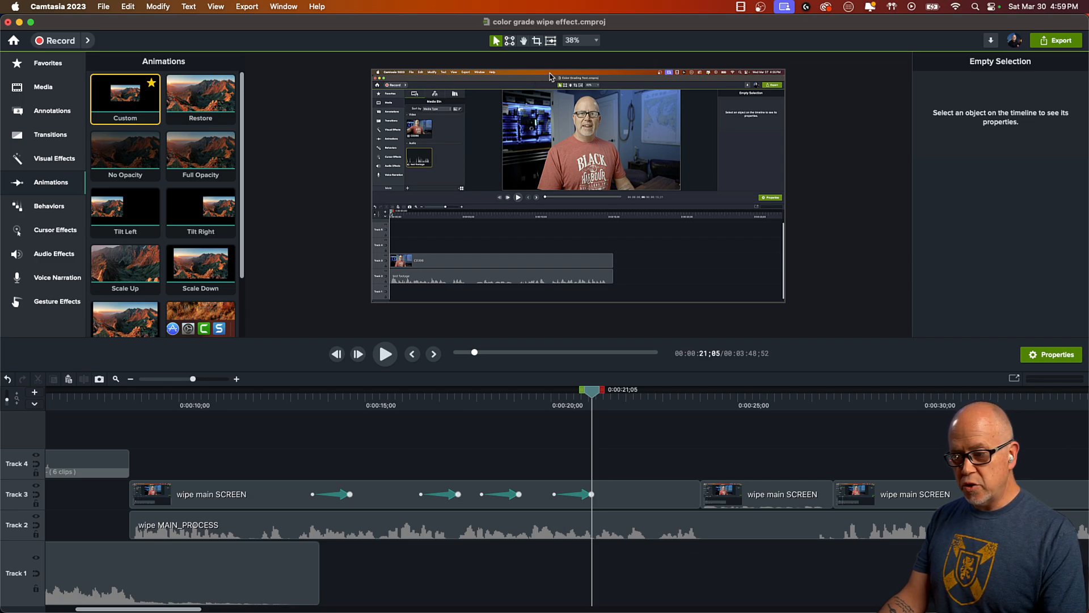
- Play back the fourth animation from 0:00:19;57 and check the clip's properties at its end
{"action": "left_click", "coordinate": [547, 407]}
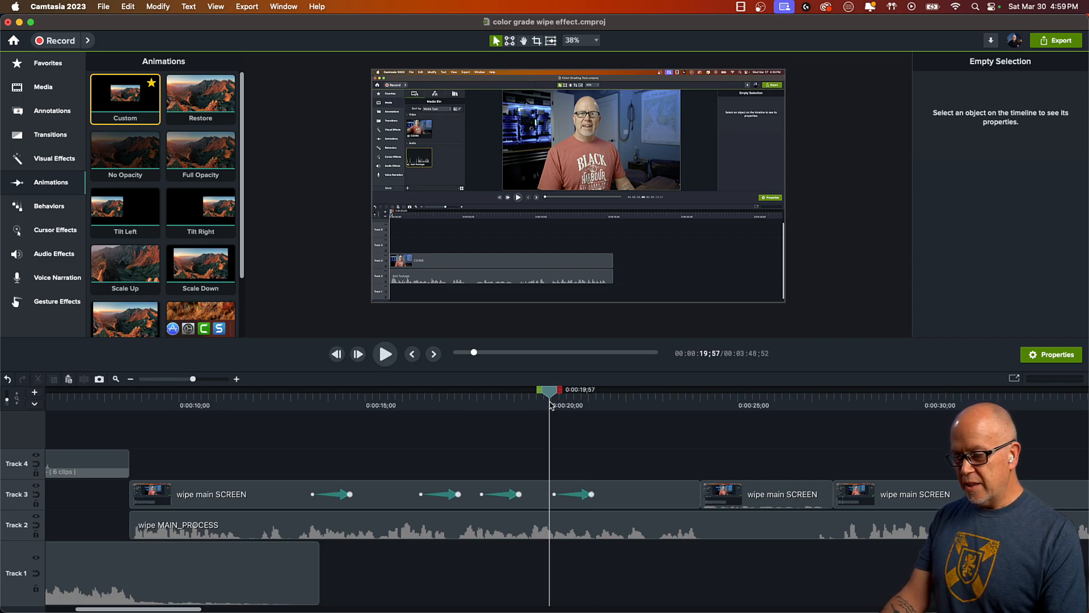
{"action": "key", "text": "space"}
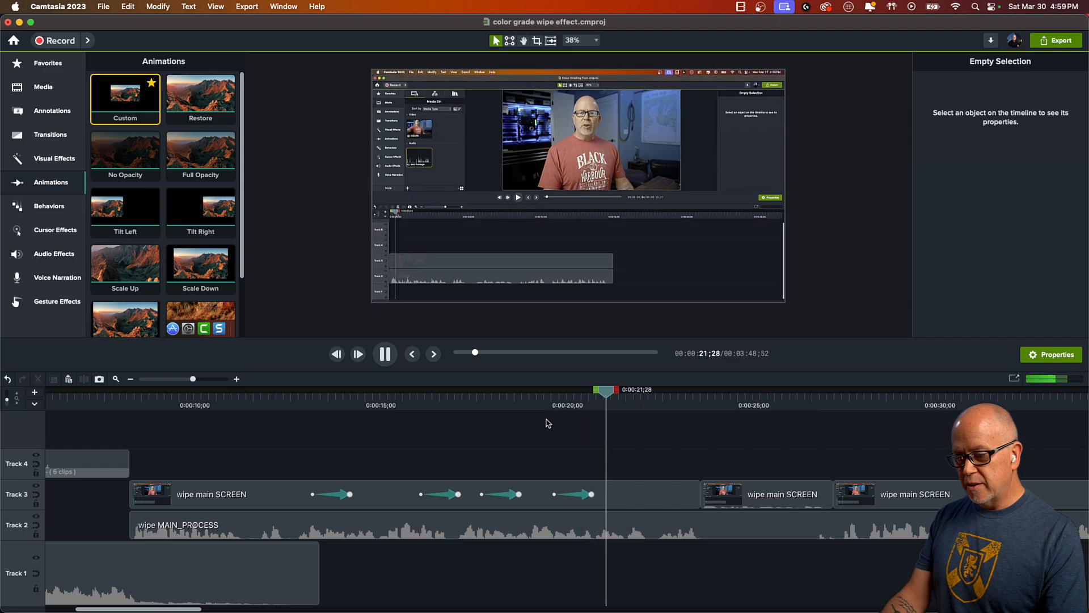
{"action": "key", "text": "space"}
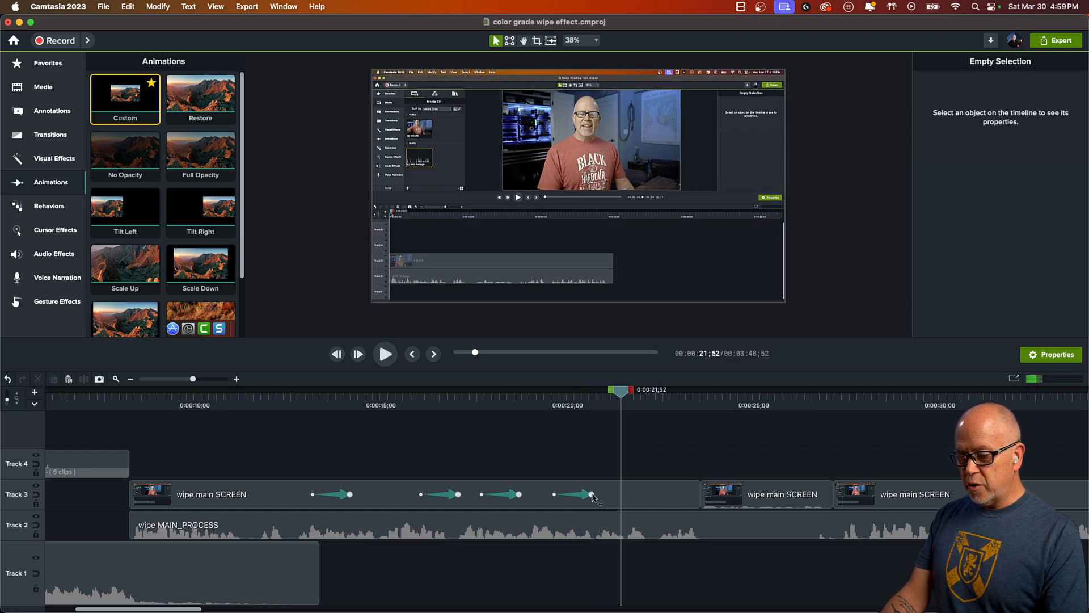
{"action": "left_click", "coordinate": [592, 496]}
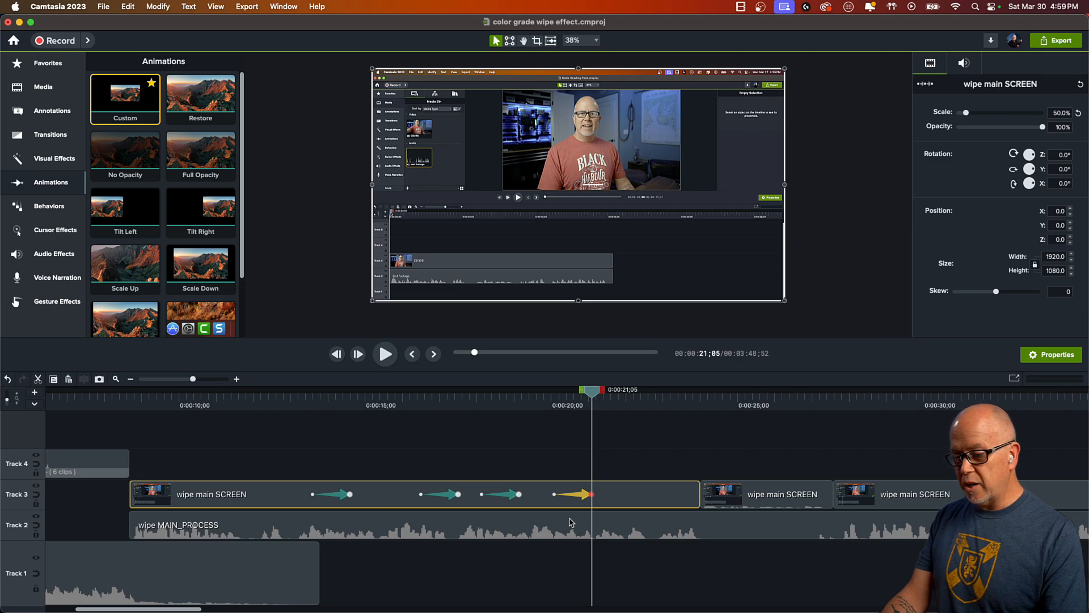
{"action": "left_click", "coordinate": [502, 456]}
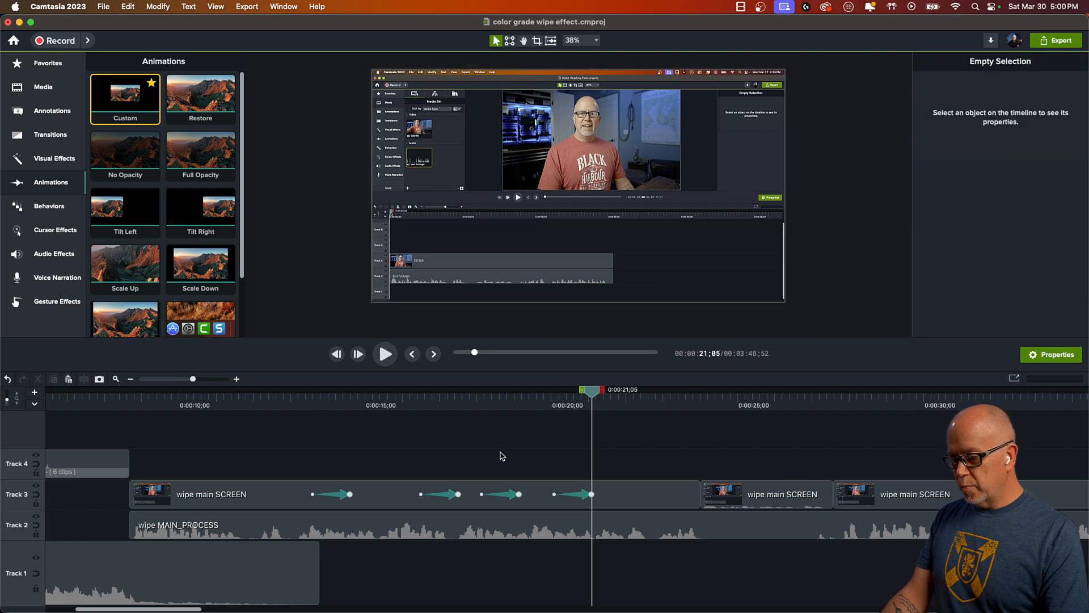
- Copy the clip's properties at the first animation's start and paste them at the fourth animation's end
{"action": "left_click", "coordinate": [313, 495]}
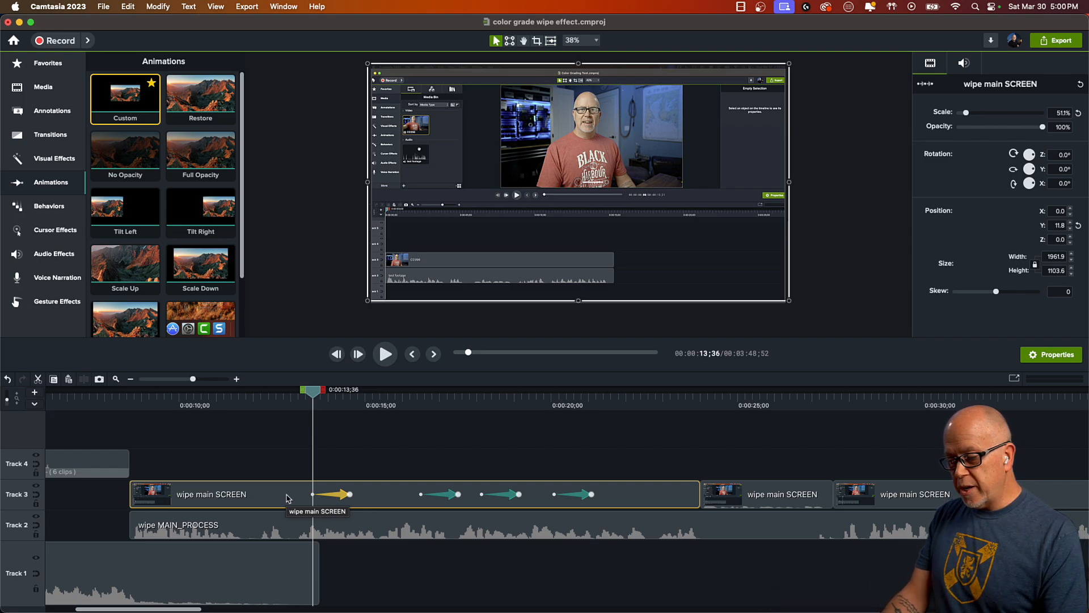
{"action": "right_click", "coordinate": [288, 499]}
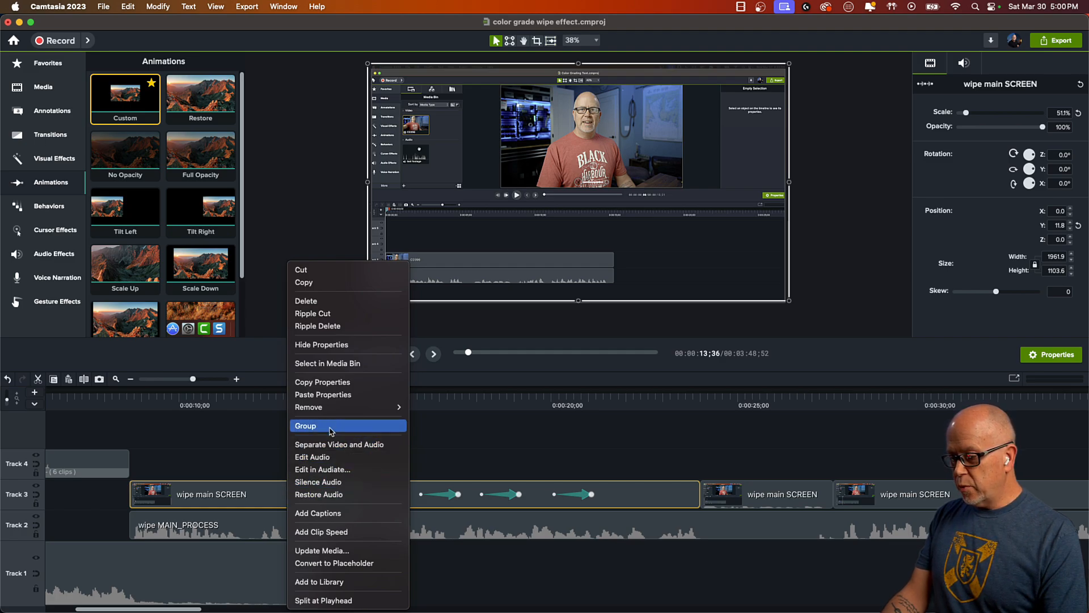
{"action": "left_click", "coordinate": [318, 386]}
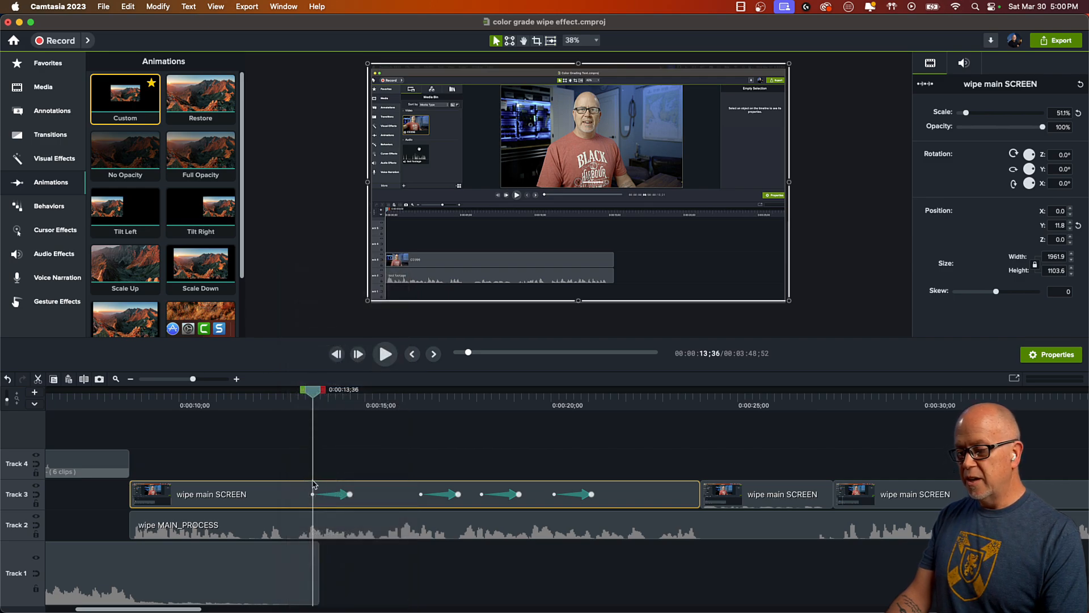
{"action": "left_click", "coordinate": [592, 495]}
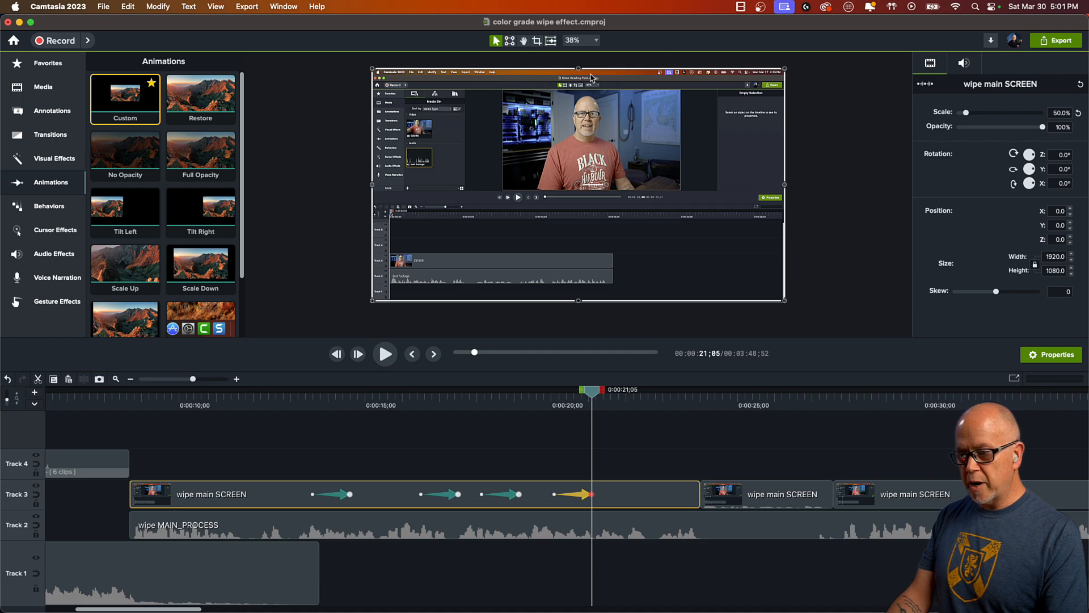
{"action": "right_click", "coordinate": [609, 497]}
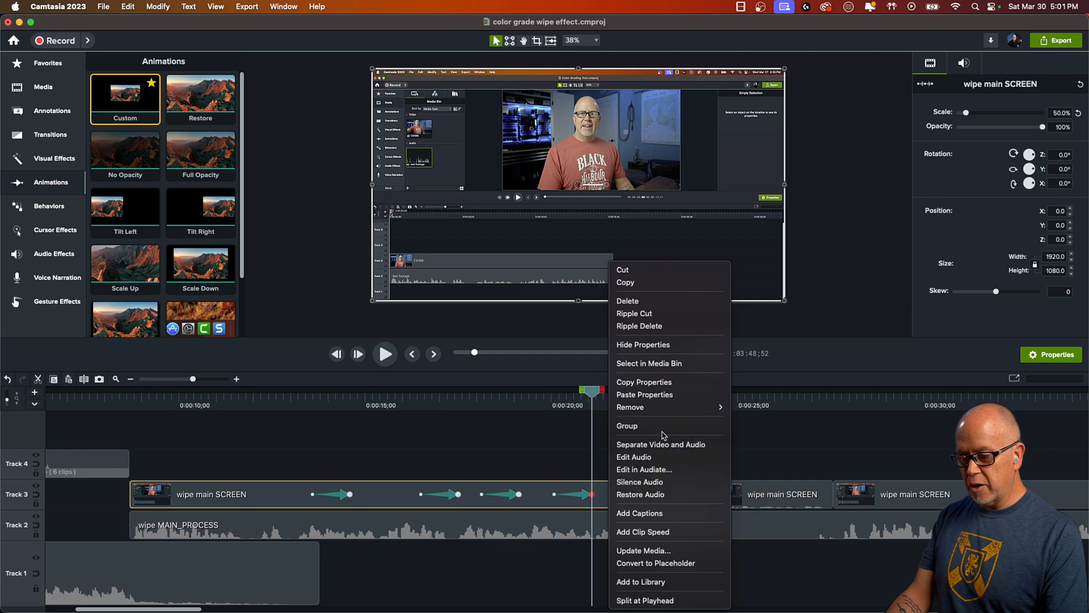
{"action": "left_click", "coordinate": [669, 395]}
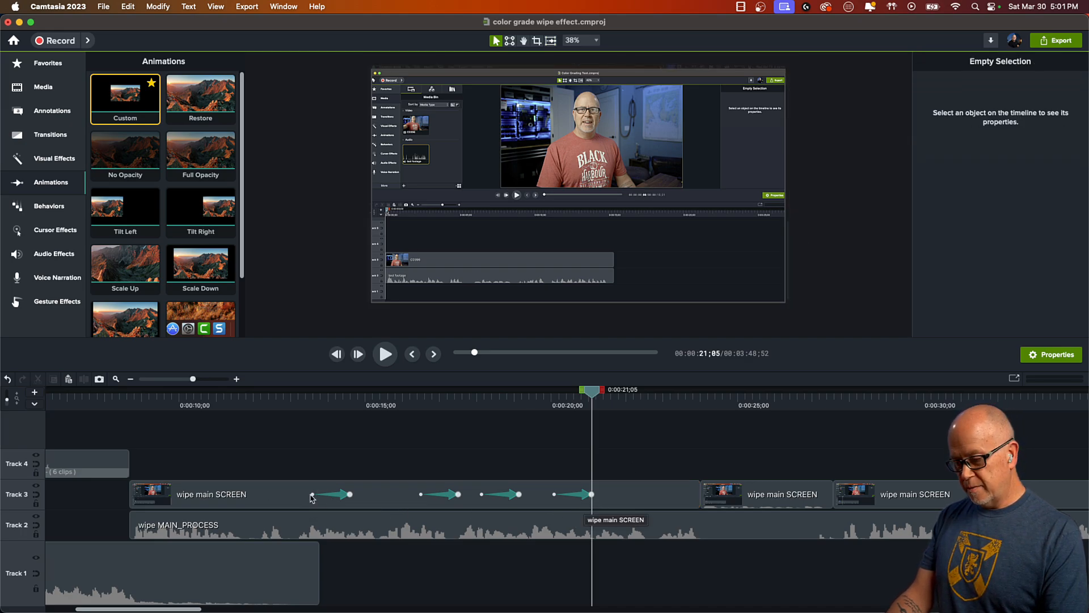
- Play back the zoom-out of the fourth animation with the pasted properties
{"action": "left_click", "coordinate": [543, 399]}
{"action": "key", "text": "space"}
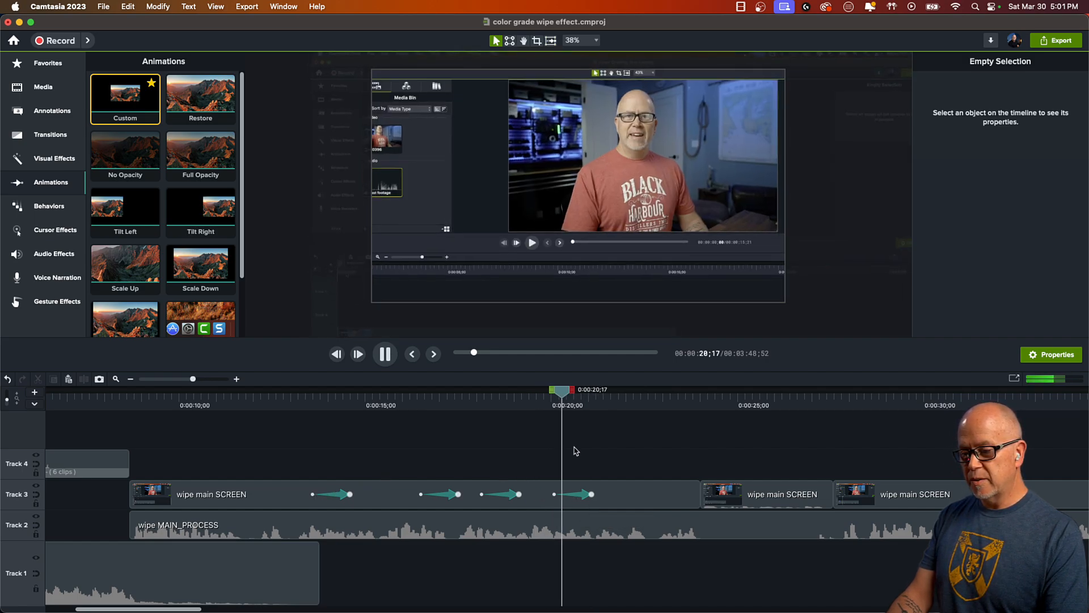
{"action": "key", "text": "space"}
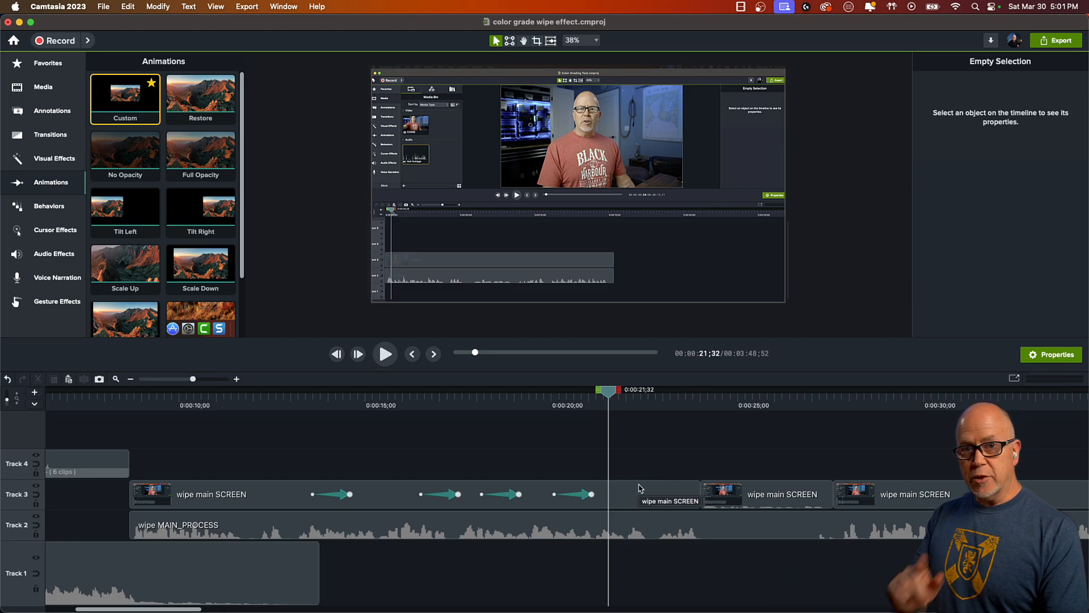
- Delete the fourth, third and second animations from the clip, keeping only the first
{"action": "left_click", "coordinate": [580, 500]}
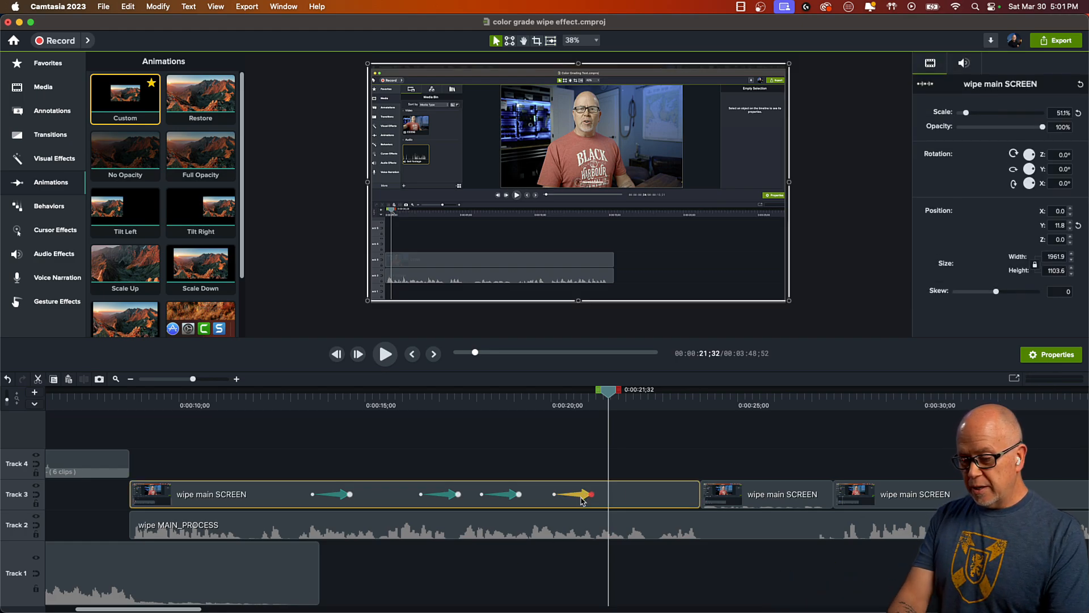
{"action": "key", "text": "Delete"}
{"action": "left_click", "coordinate": [504, 499]}
{"action": "key", "text": "Delete"}
{"action": "left_click", "coordinate": [441, 494]}
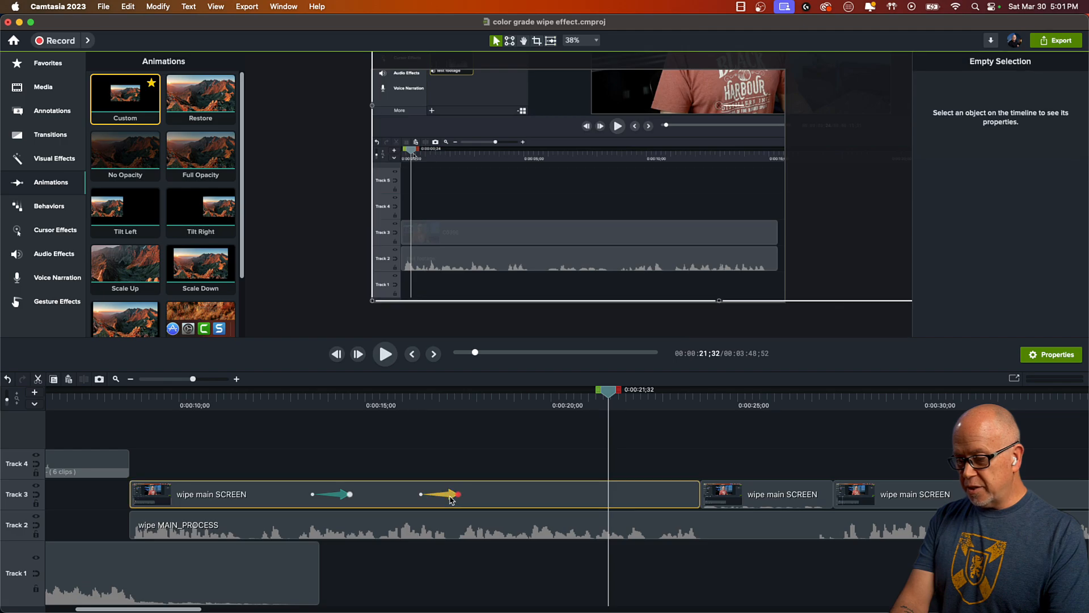
{"action": "key", "text": "Delete"}
- Add a long custom animation to the clip running from about 0:00:15;09 to 0:00:22;20
{"action": "left_click", "coordinate": [348, 414]}
{"action": "left_click", "coordinate": [345, 406]}
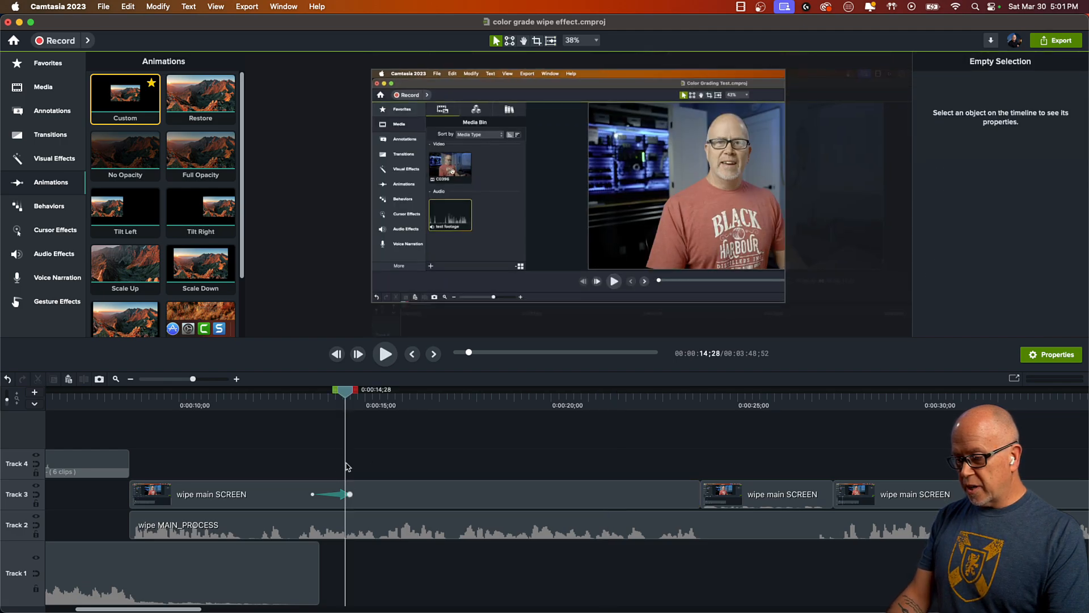
{"action": "left_click_drag", "start_coordinate": [347, 396], "coordinate": [375, 407]}
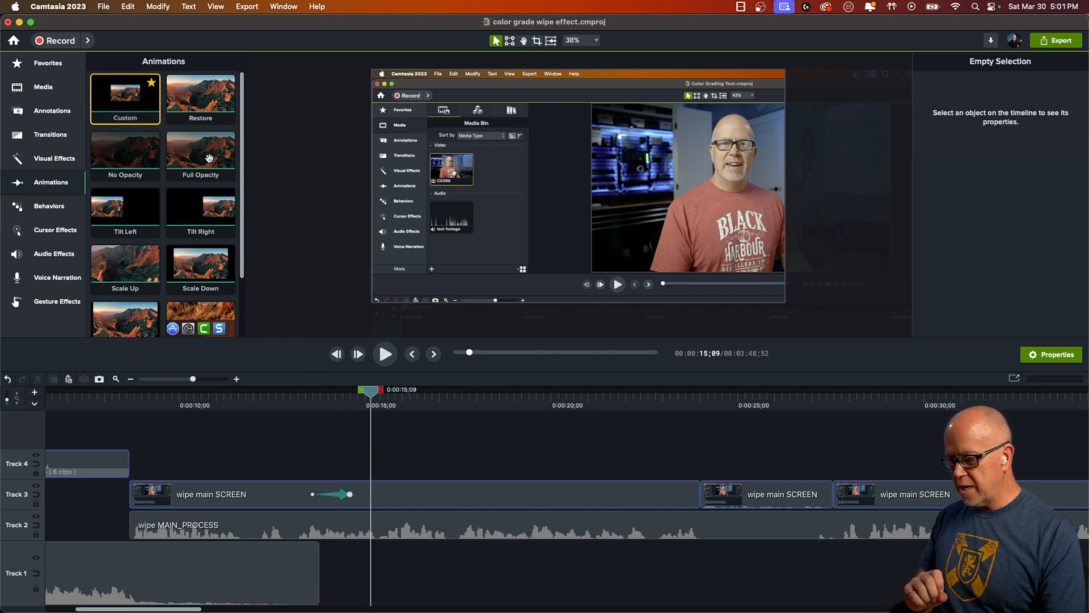
{"action": "left_click_drag", "start_coordinate": [210, 159], "coordinate": [638, 509]}
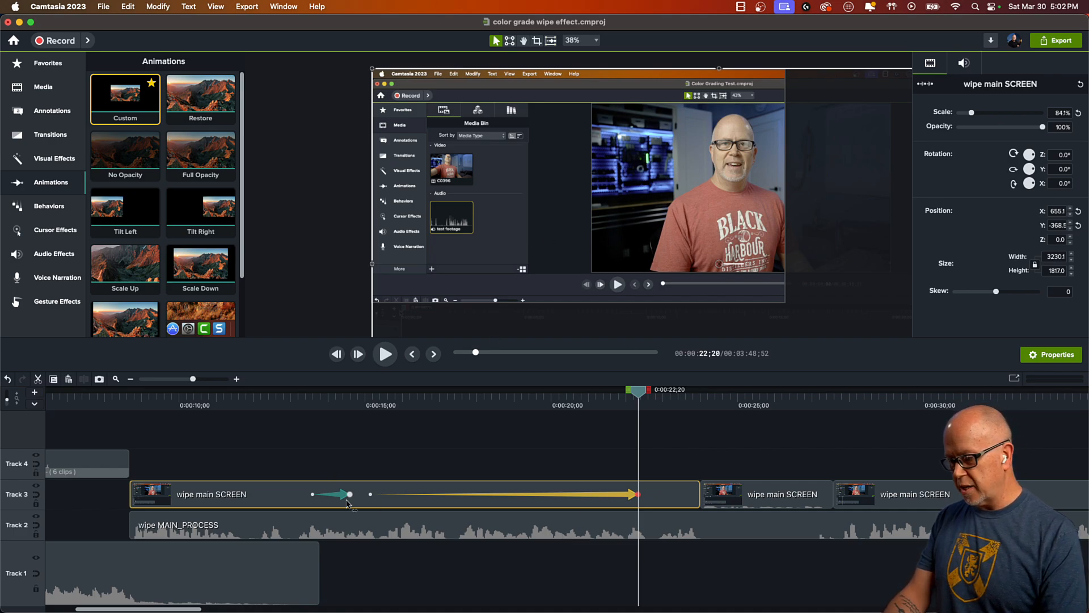
- Copy the clip's properties at the first animation's start, paste them at the long animation's end, and deselect the clip
{"action": "left_click", "coordinate": [311, 495]}
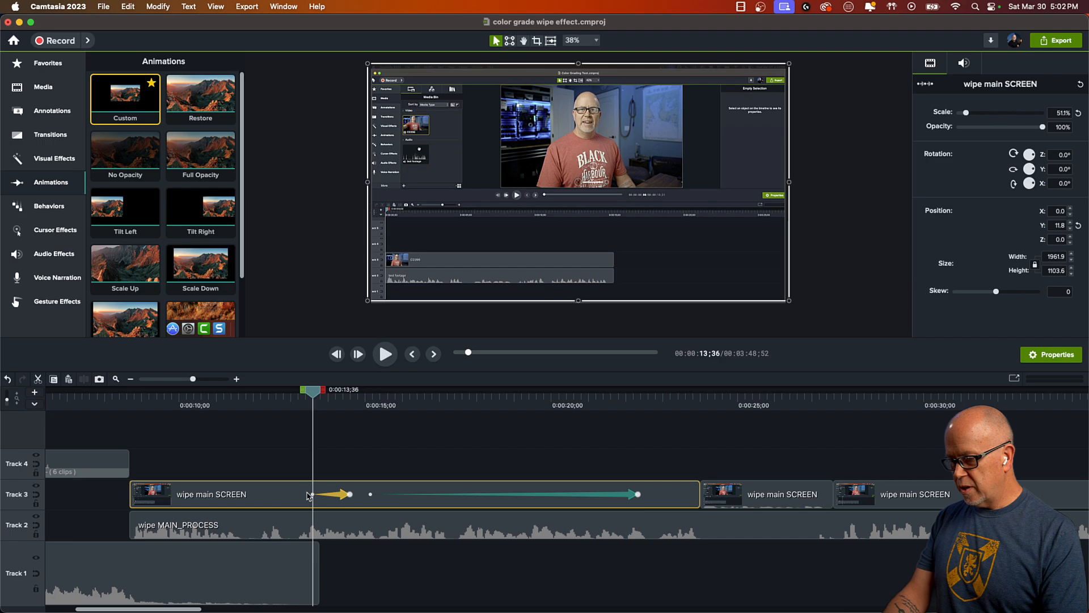
{"action": "right_click", "coordinate": [288, 500]}
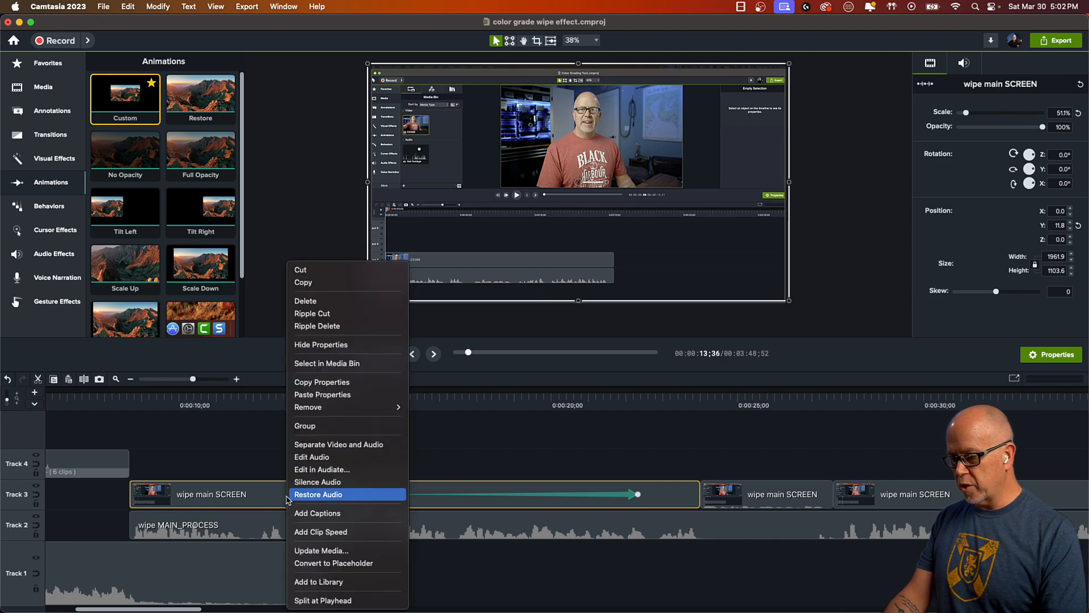
{"action": "left_click", "coordinate": [338, 384]}
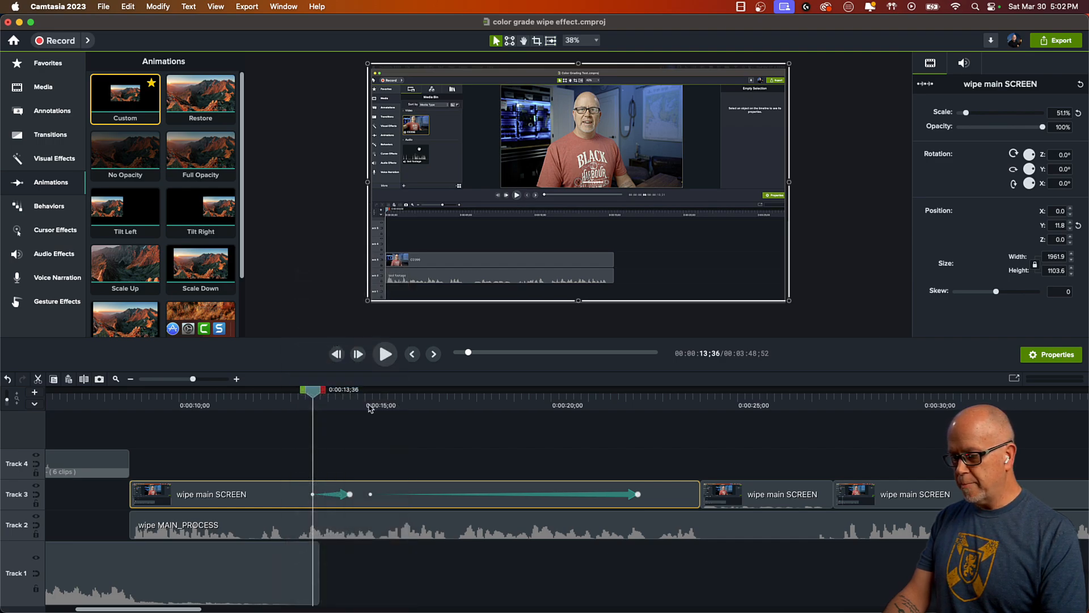
{"action": "left_click", "coordinate": [639, 494]}
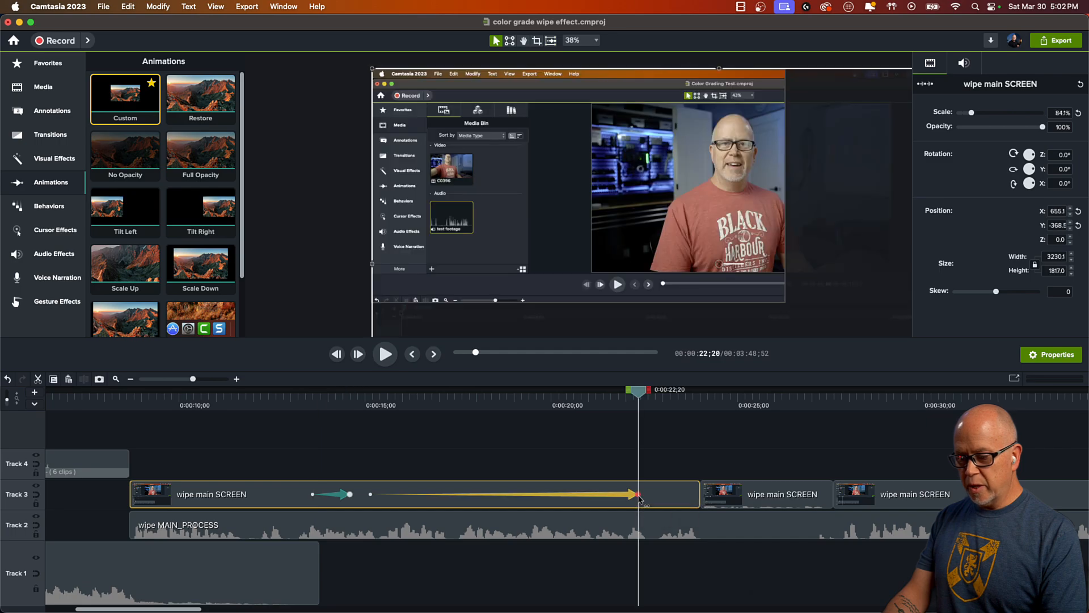
{"action": "right_click", "coordinate": [655, 501]}
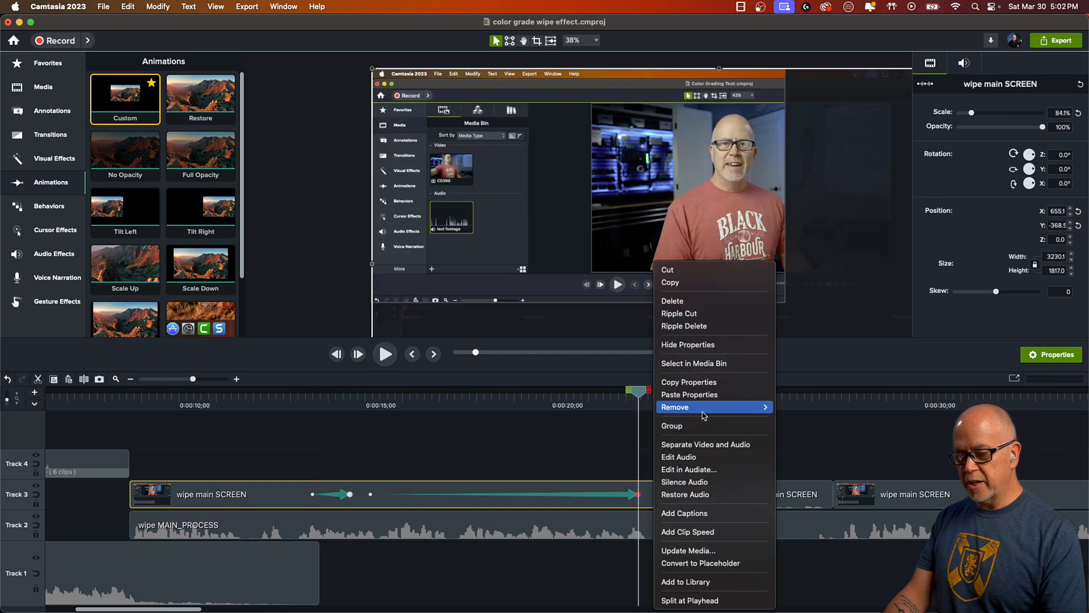
{"action": "left_click", "coordinate": [711, 396]}
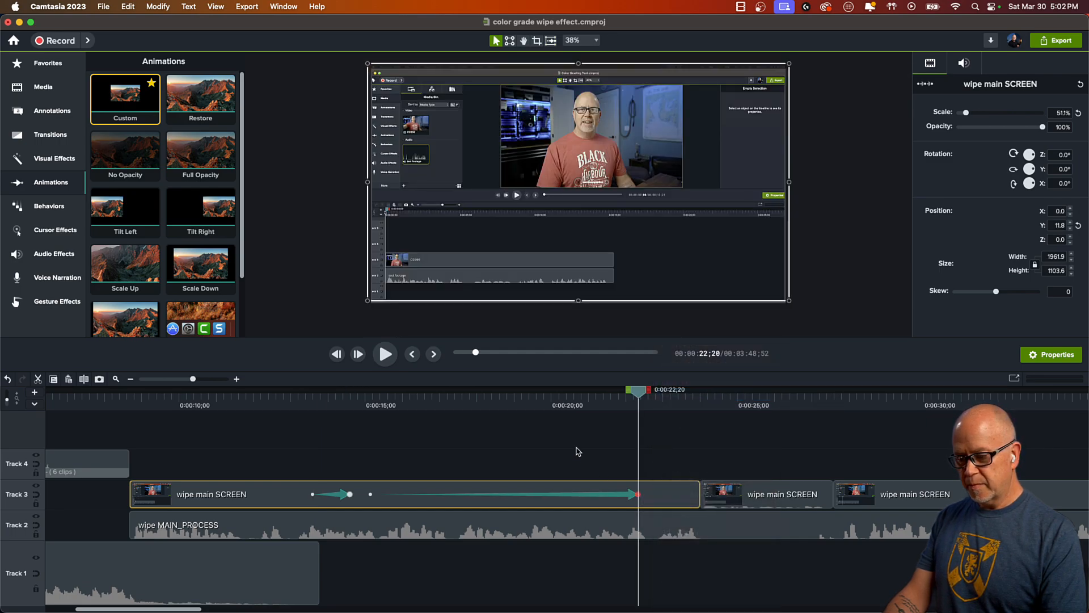
{"action": "left_click", "coordinate": [578, 451]}
- Play back the long zoom-out animation from about 0:00:15;06 past its end
{"action": "left_click", "coordinate": [369, 405]}
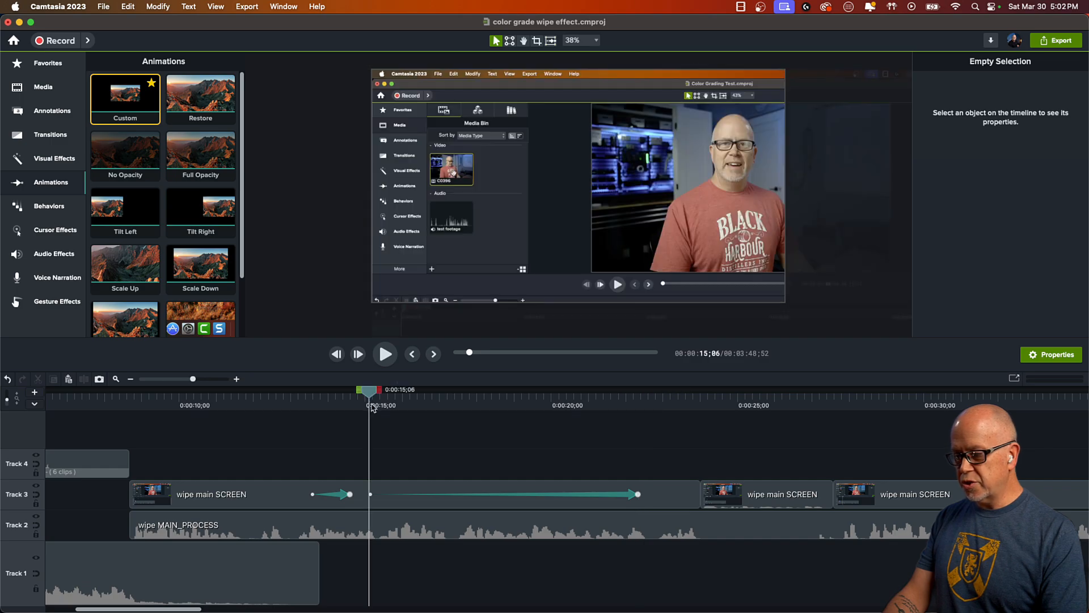
{"action": "key", "text": "space"}
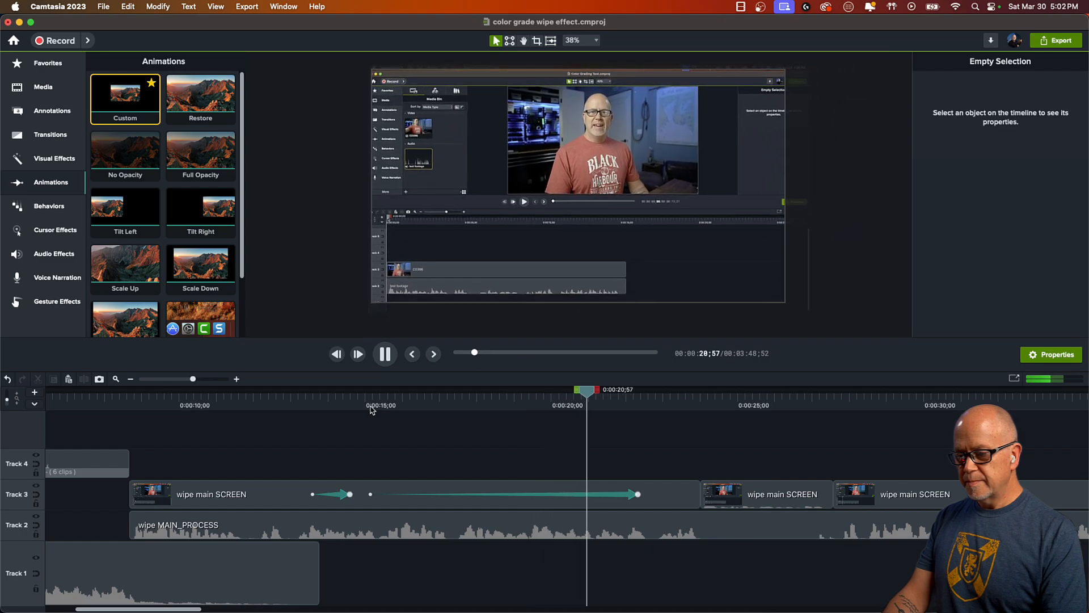
{"action": "key", "text": "space"}
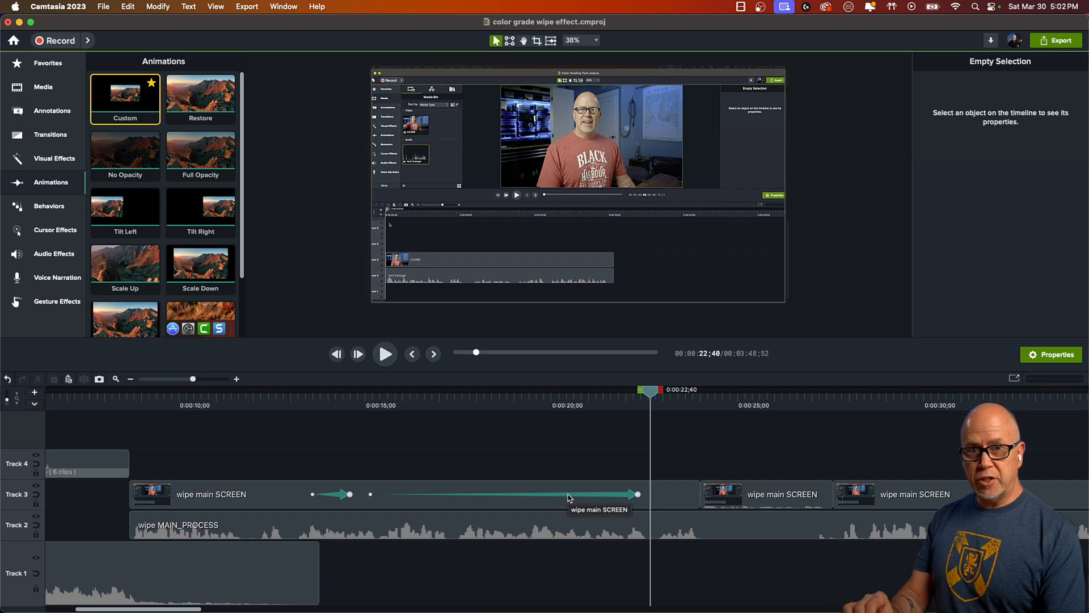
- Set the long animation's easing to None
{"action": "left_click", "coordinate": [607, 407]}
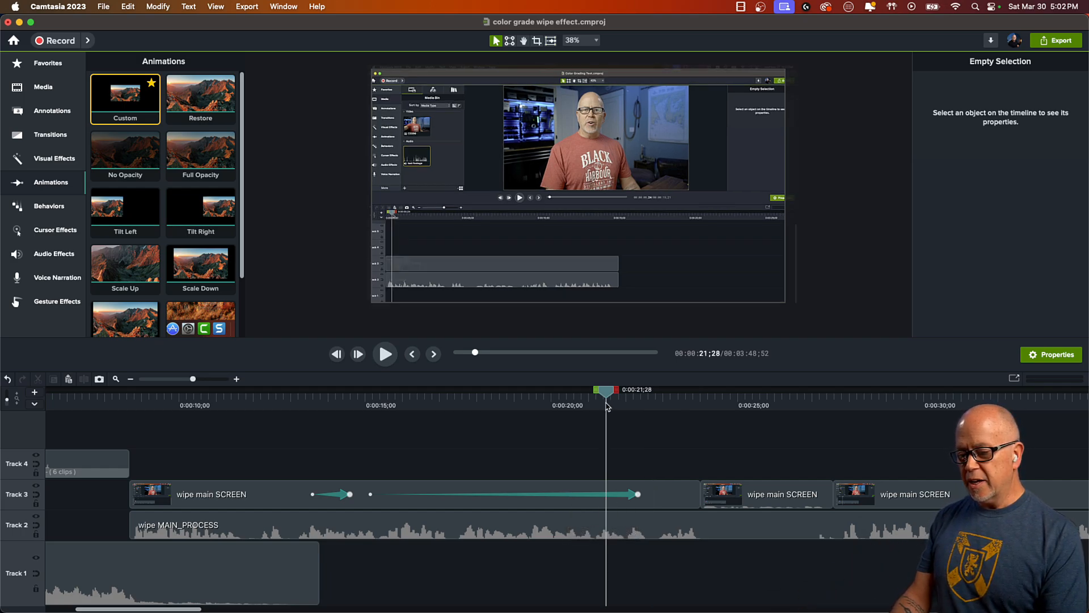
{"action": "left_click", "coordinate": [623, 499]}
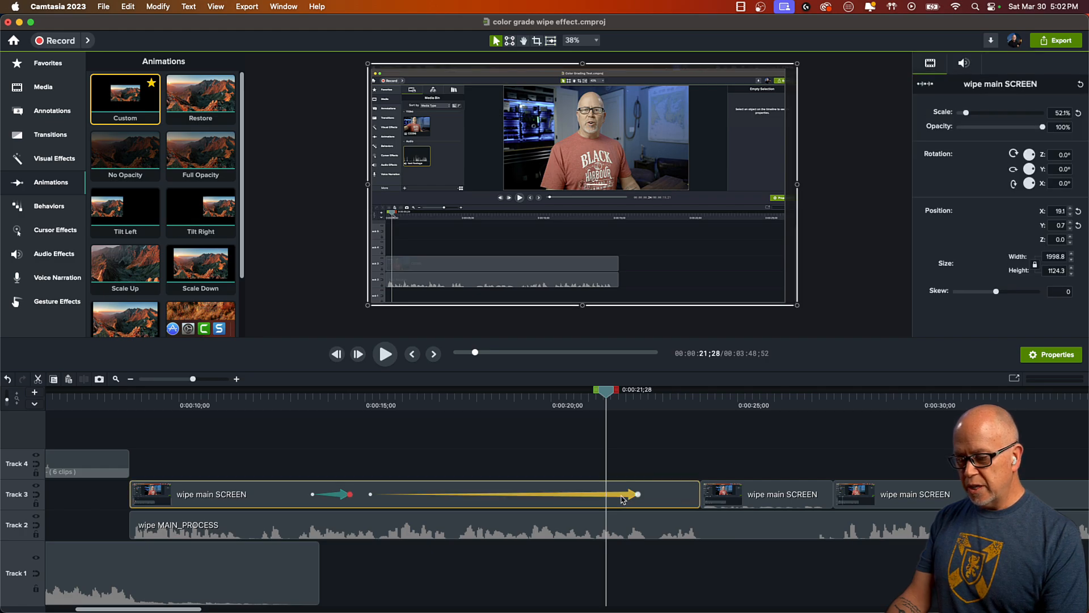
{"action": "right_click", "coordinate": [623, 498]}
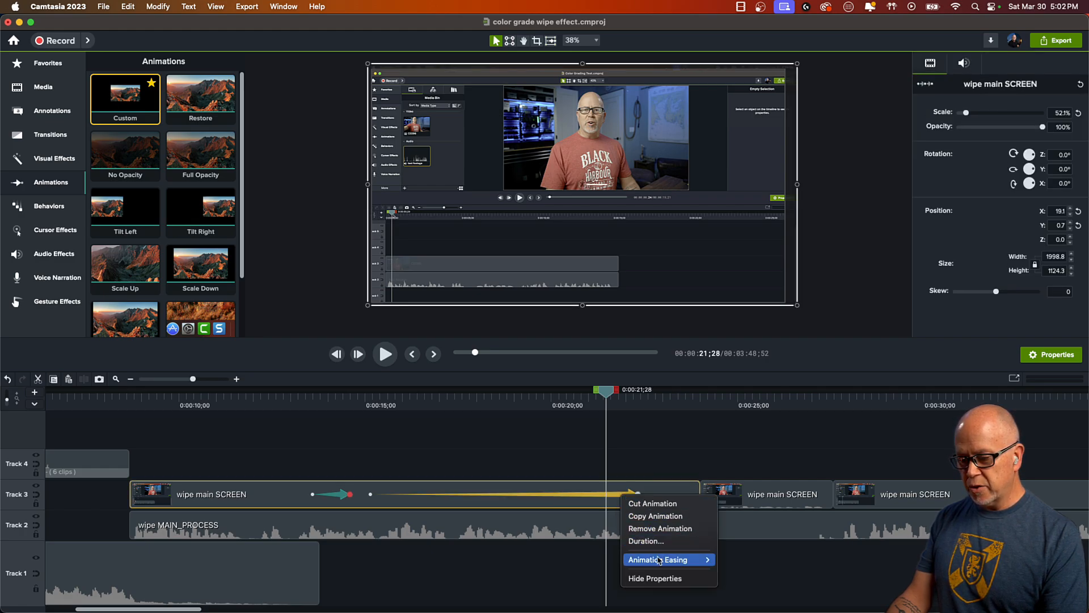
{"action": "mouse_move", "coordinate": [662, 561]}
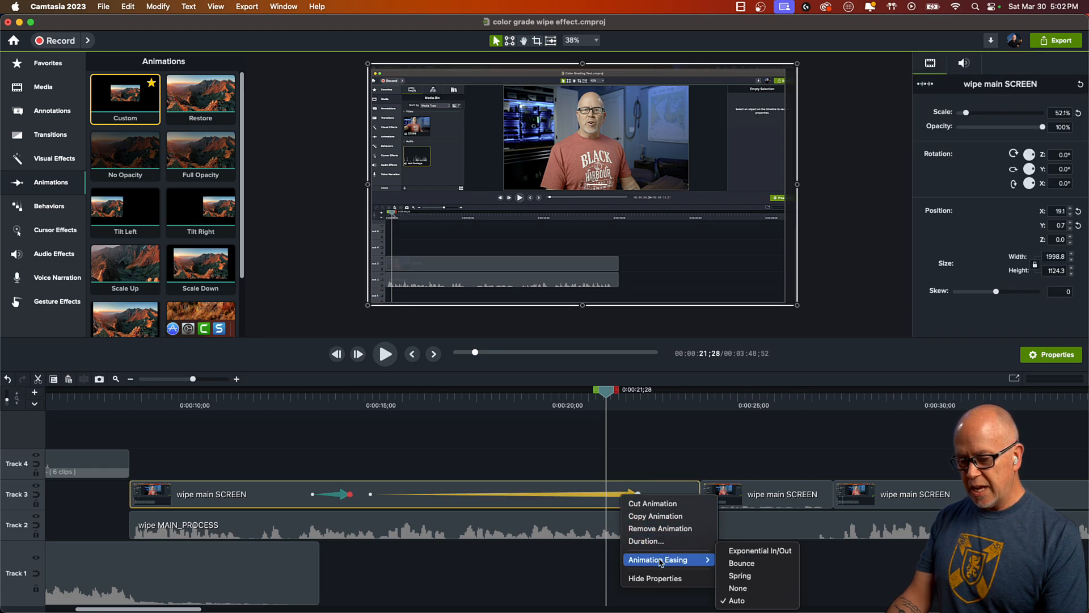
{"action": "left_click", "coordinate": [738, 589]}
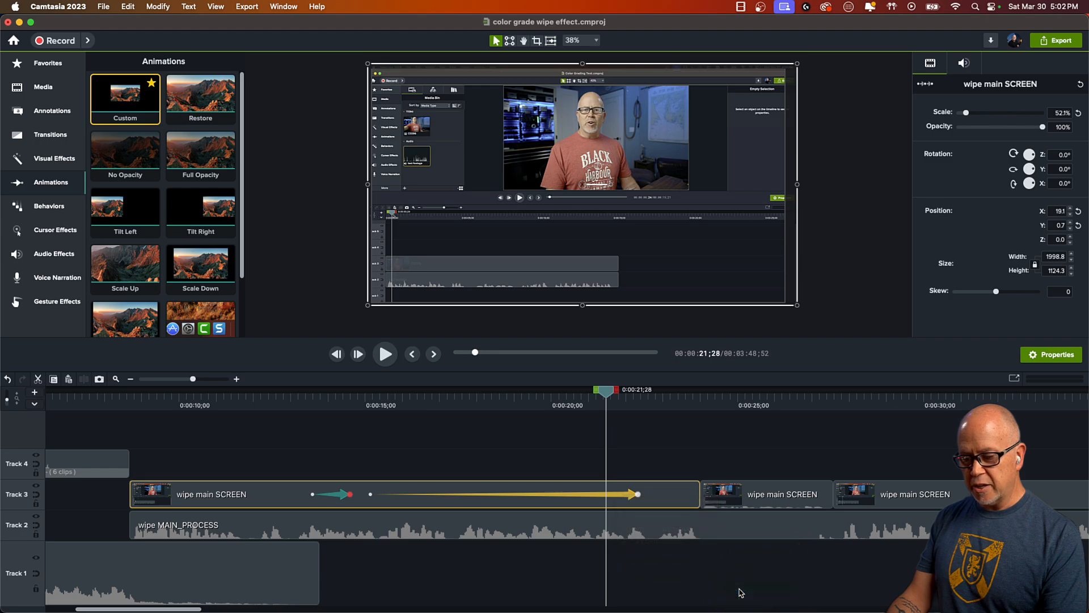
- Play back the start of the long animation to review its motion without easing
{"action": "left_click", "coordinate": [366, 406]}
{"action": "key", "text": "space"}
{"action": "left_click", "coordinate": [469, 458]}
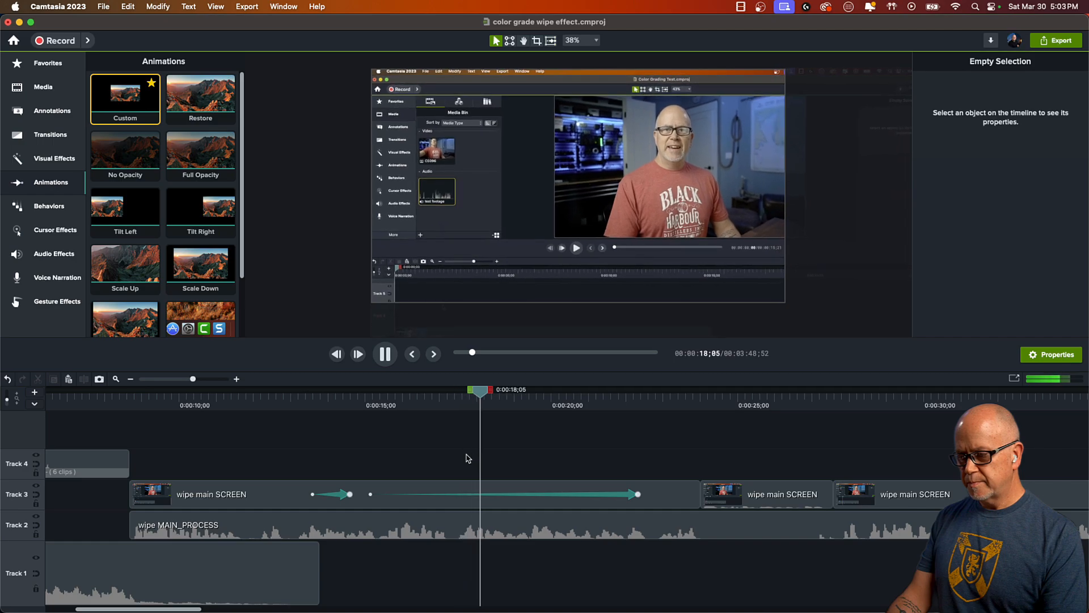
{"action": "key", "text": "space"}
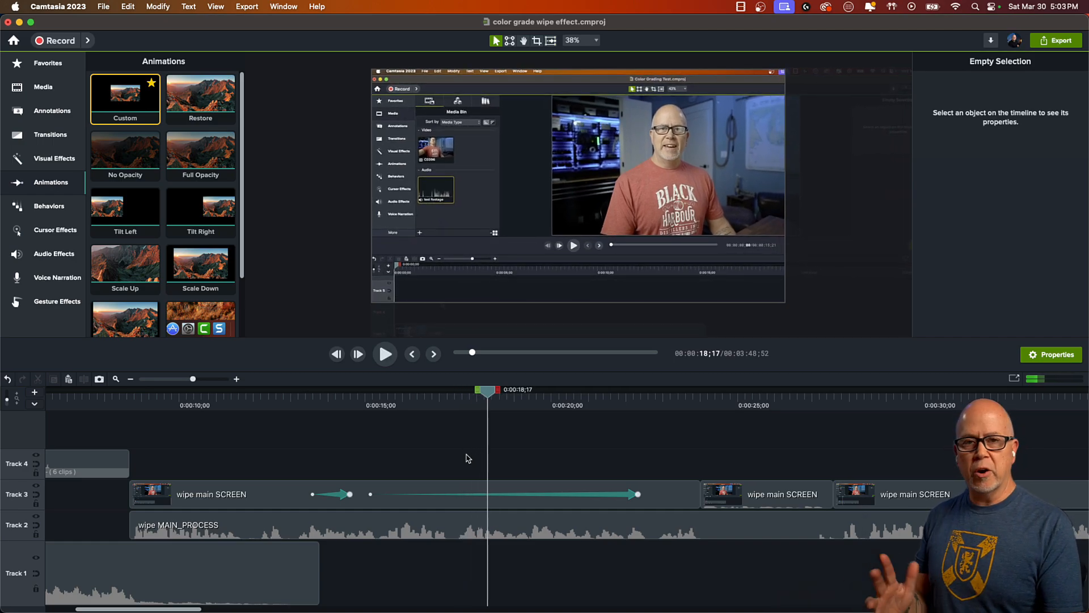